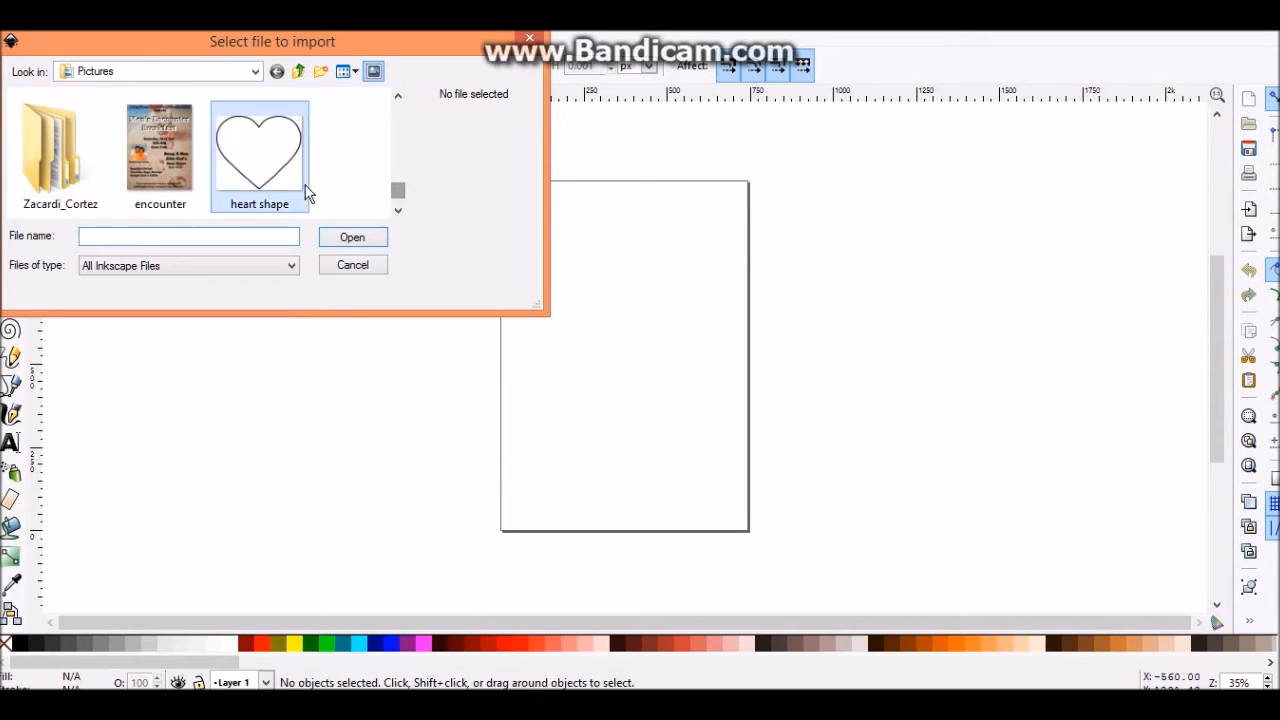
Import the "heart shape" image from the Pictures folder as an embedded image.
left_click(300, 185)
left_click(352, 240)
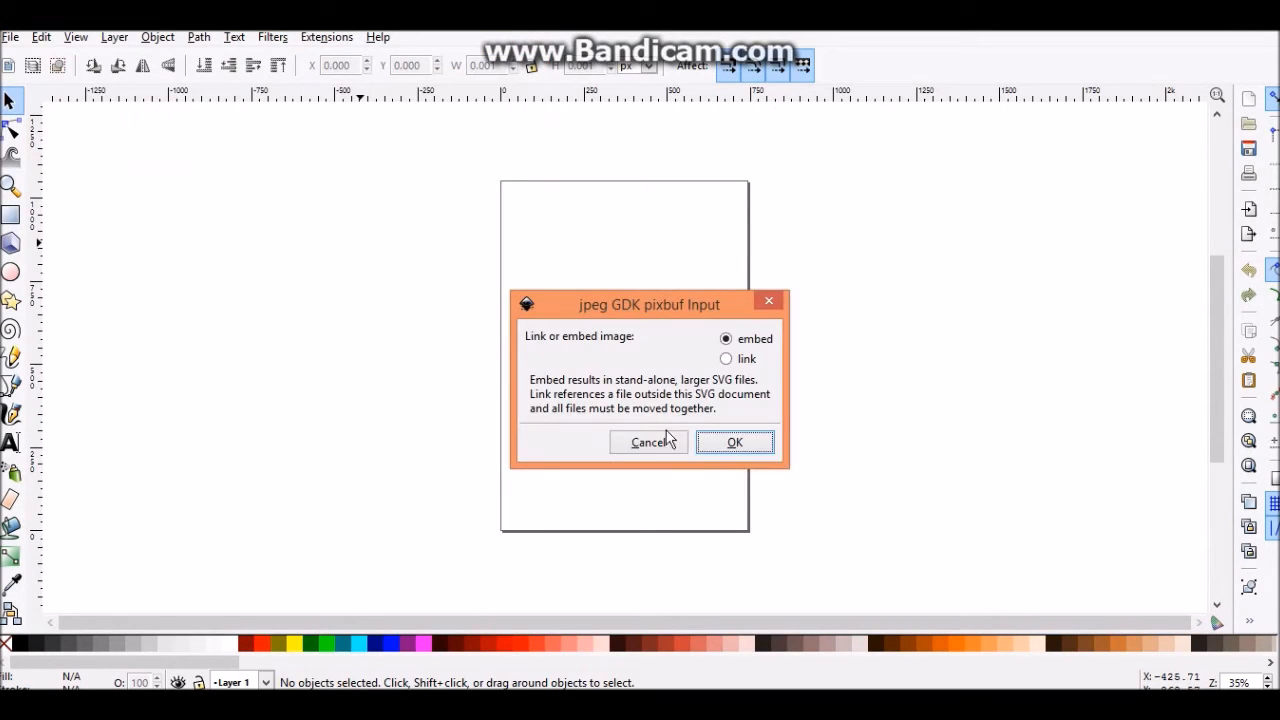
left_click(714, 451)
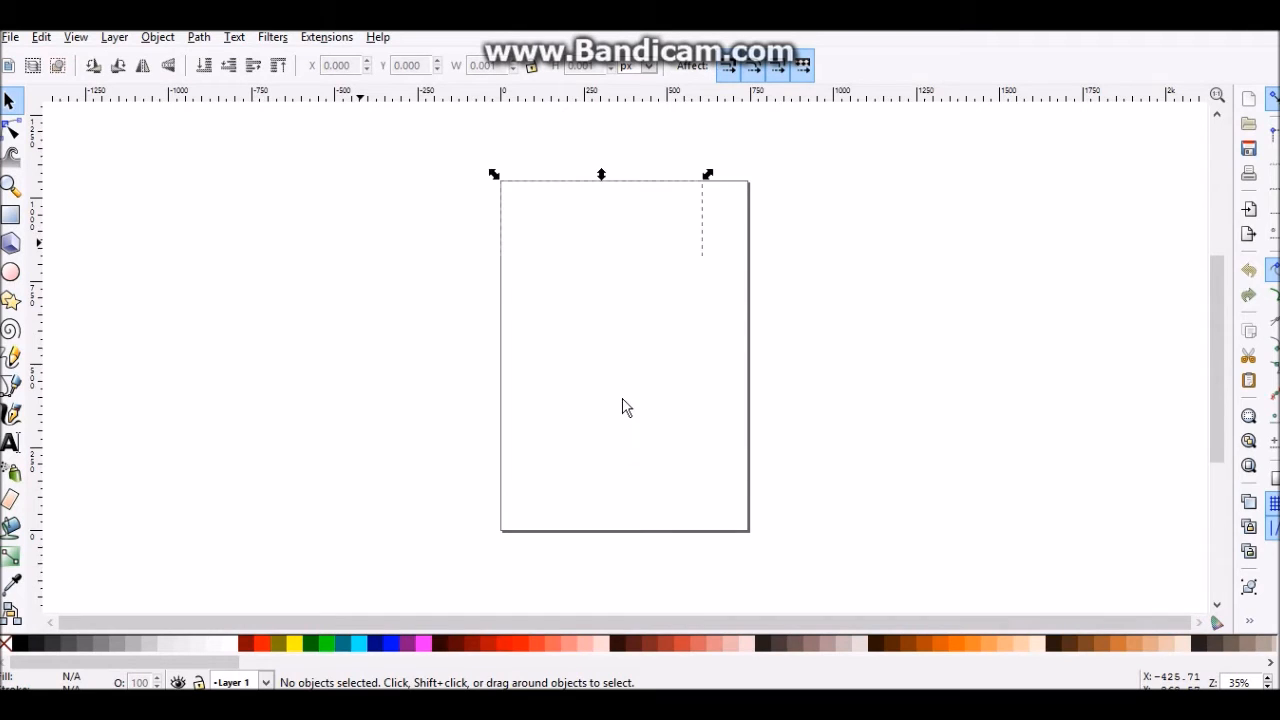
Place the heart image in the middle of the page and stretch it to about 716 by 503 px.
left_click_drag(623, 406, 601, 338)
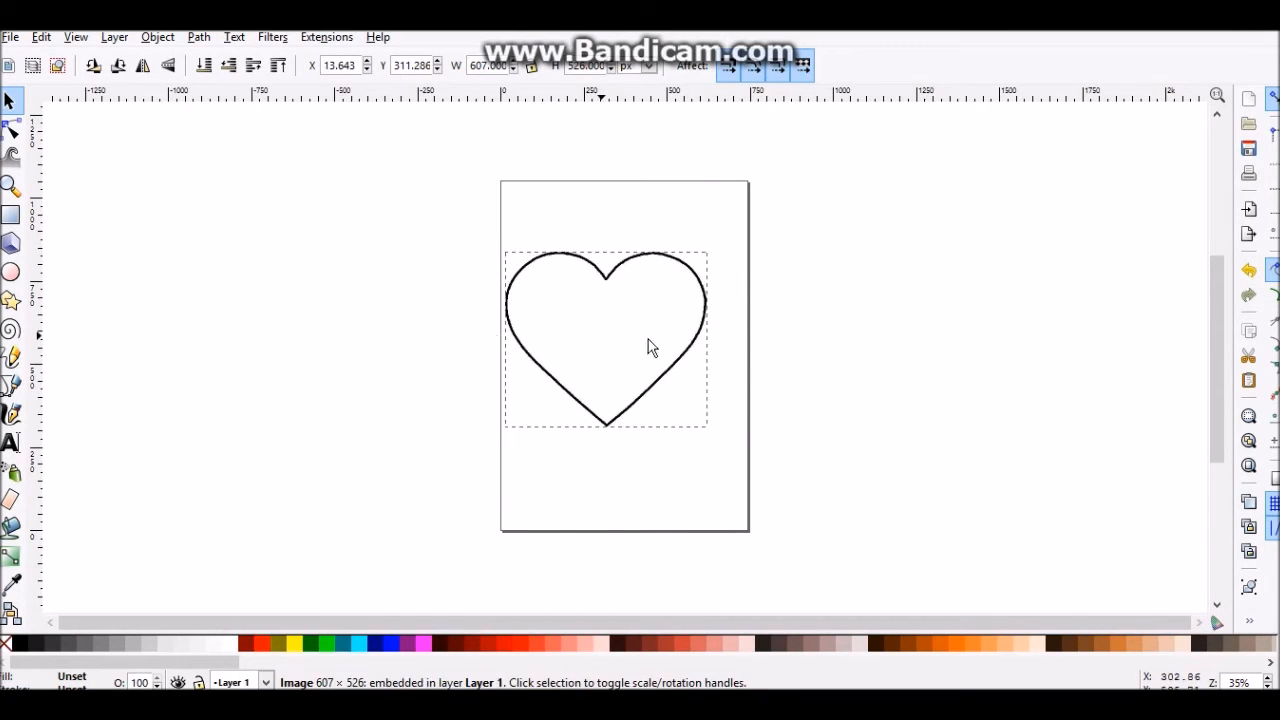
left_click_drag(711, 346, 748, 355)
left_click_drag(624, 432, 624, 424)
left_click(590, 443)
Add the text FAMILY inside the heart and set it to the Impact font at size 144.
left_click(11, 442)
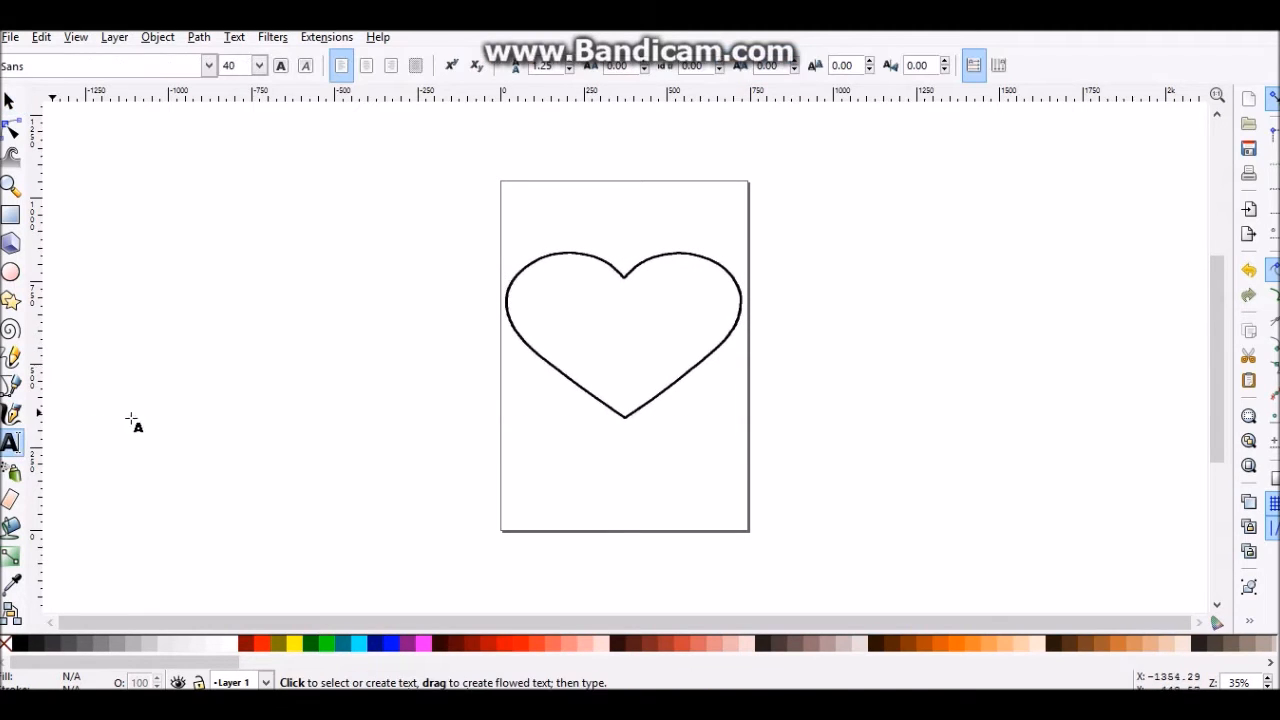
left_click(534, 304)
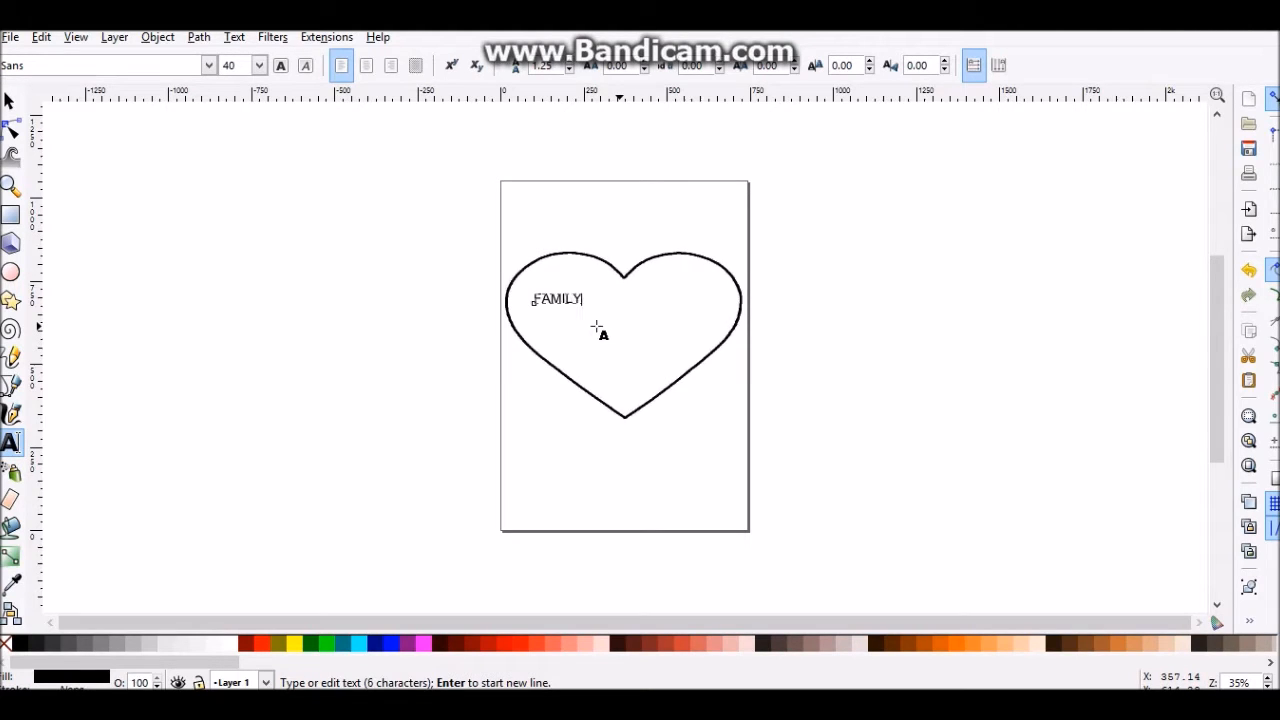
left_click_drag(584, 300, 528, 300)
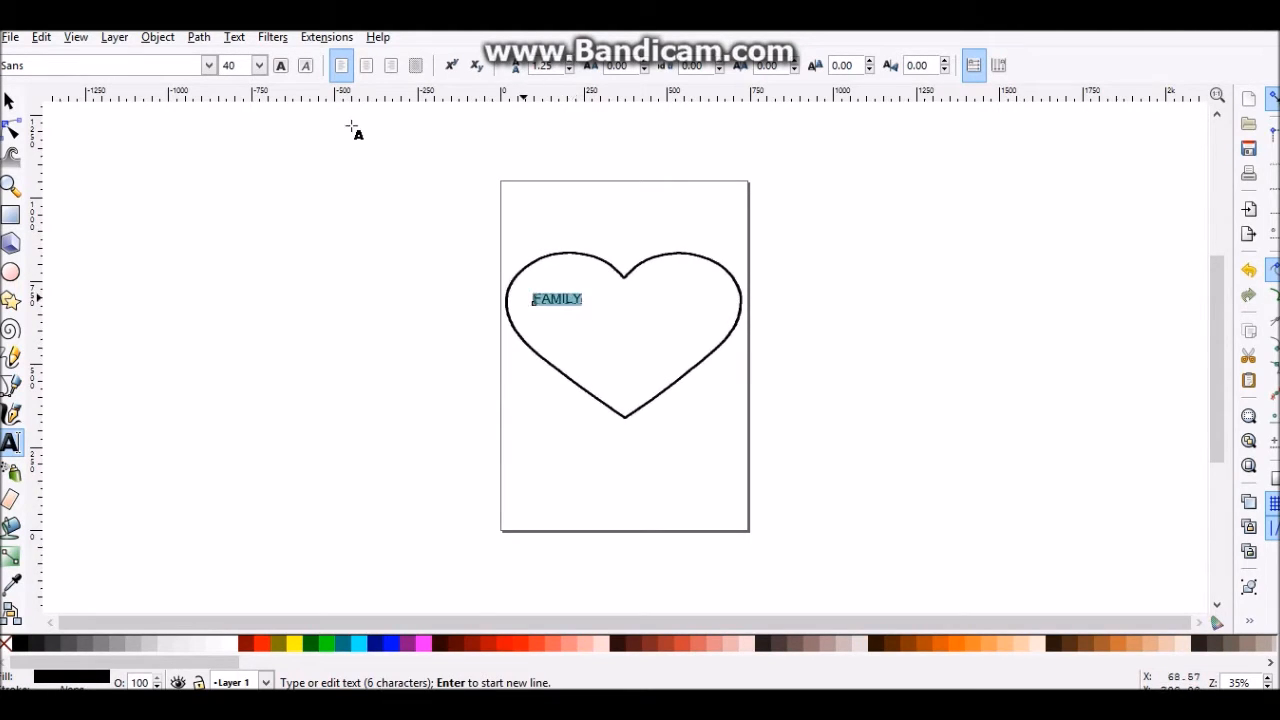
left_click(259, 65)
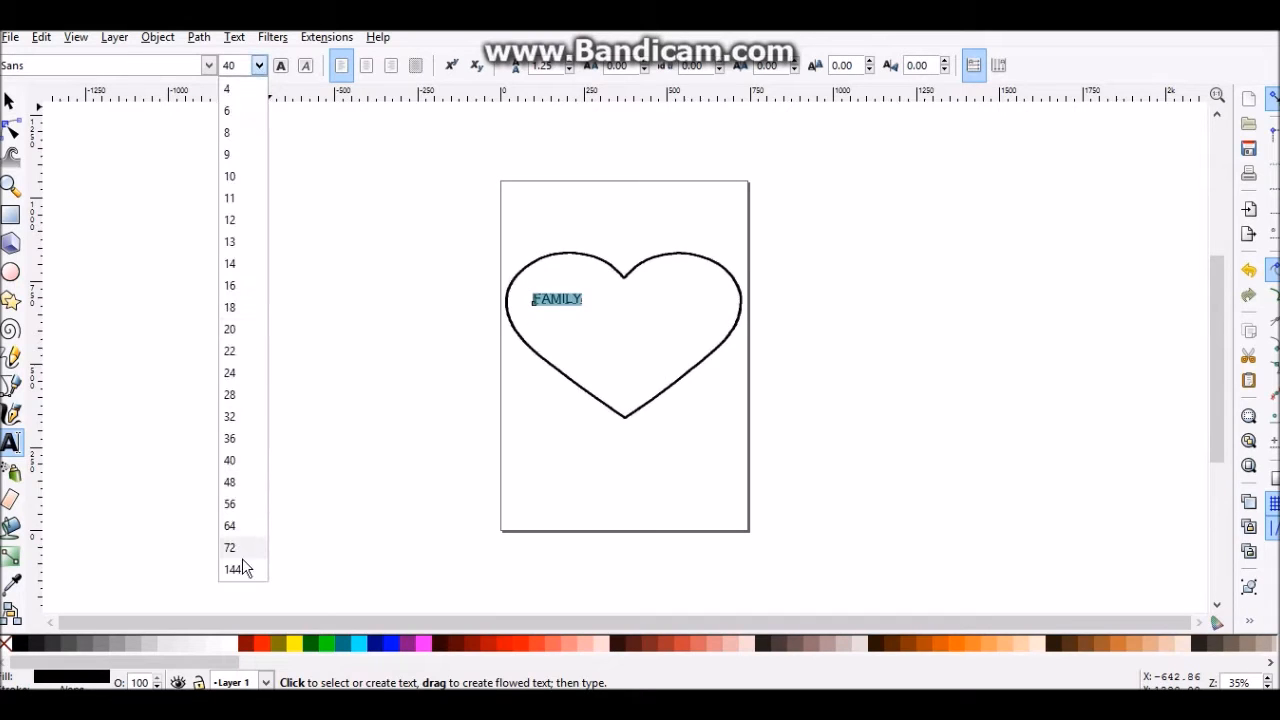
left_click(238, 567)
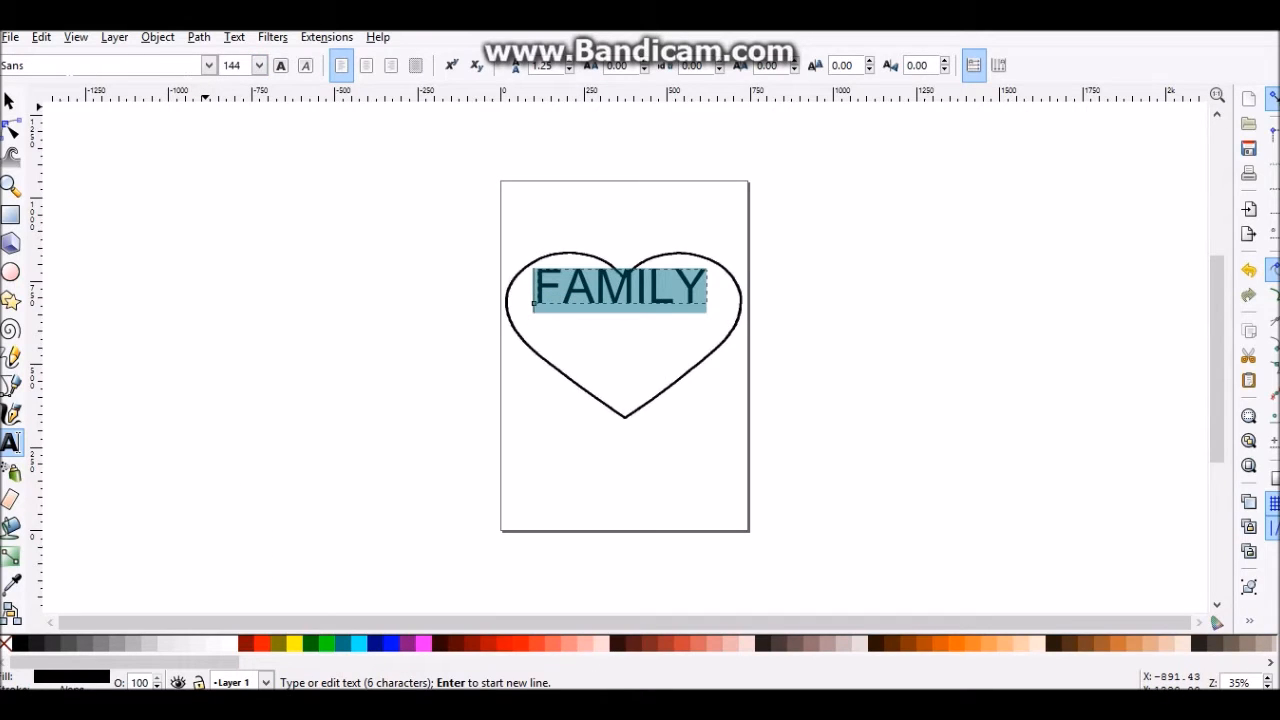
type("I")
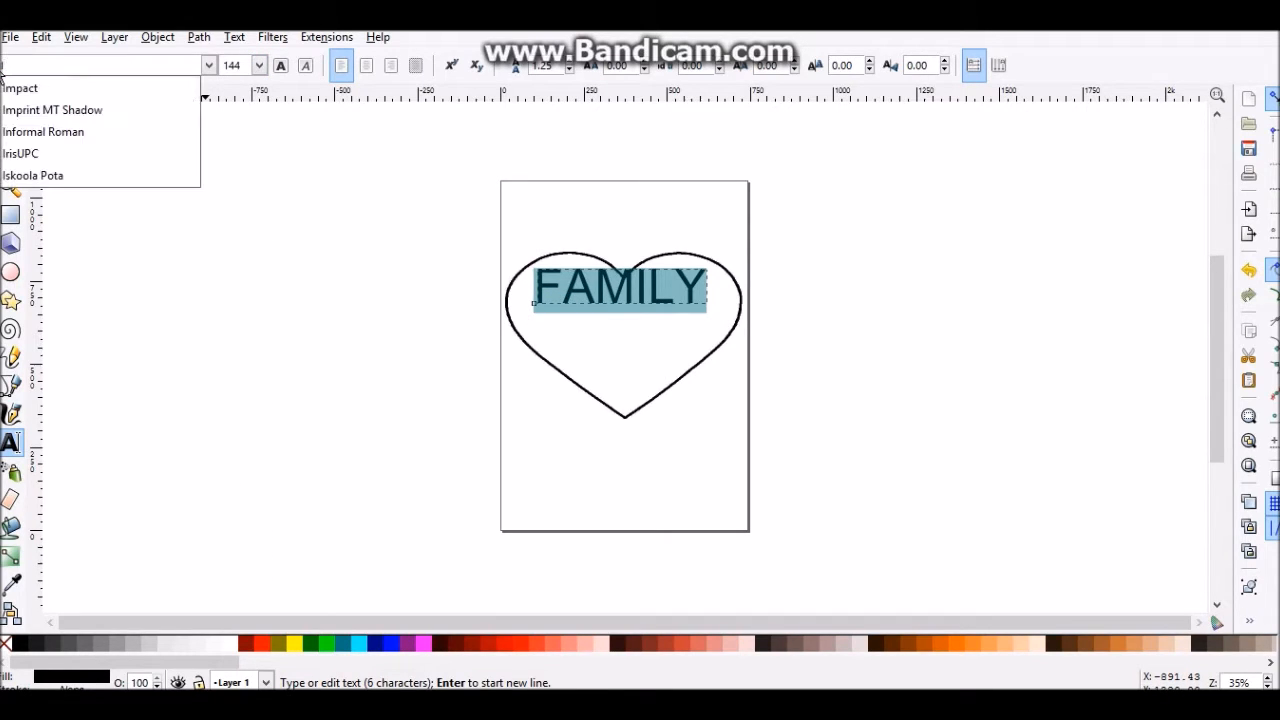
left_click(31, 92)
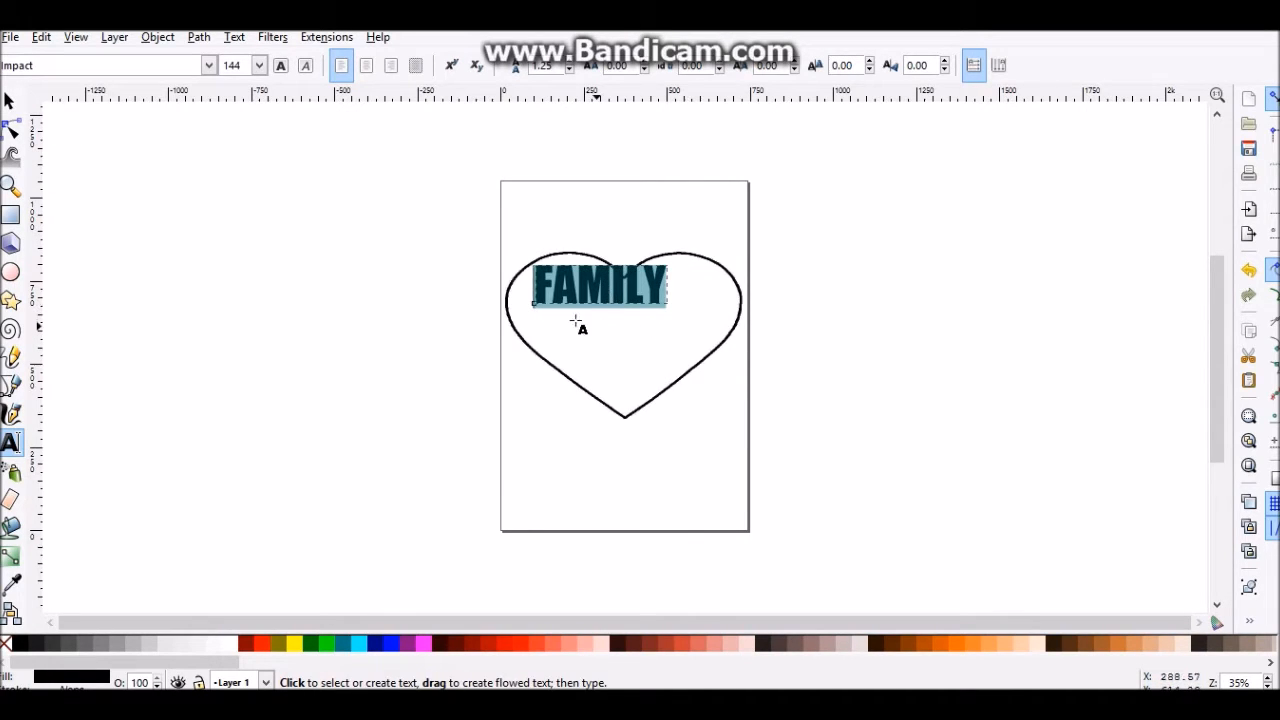
Enlarge the FAMILY text to about 599 by 211 px so it spans the upper part of the heart.
left_click(9, 100)
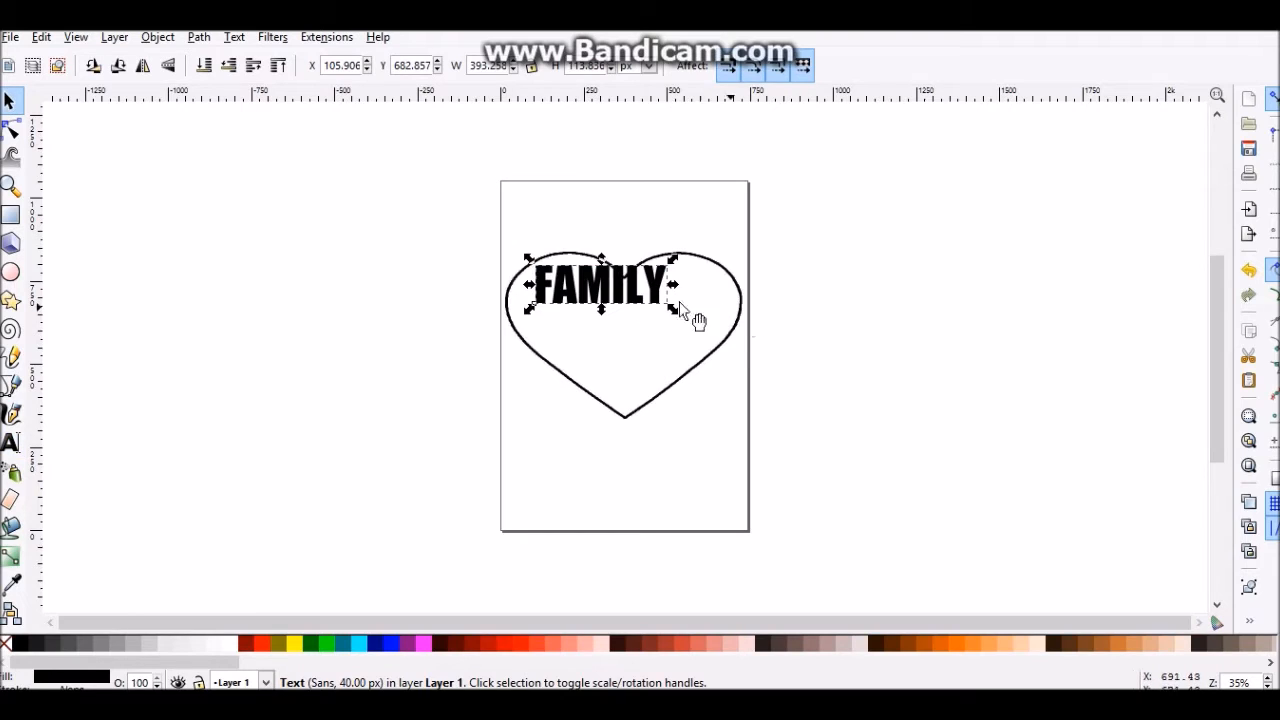
left_click_drag(621, 300, 733, 338)
left_click_drag(628, 302, 630, 272)
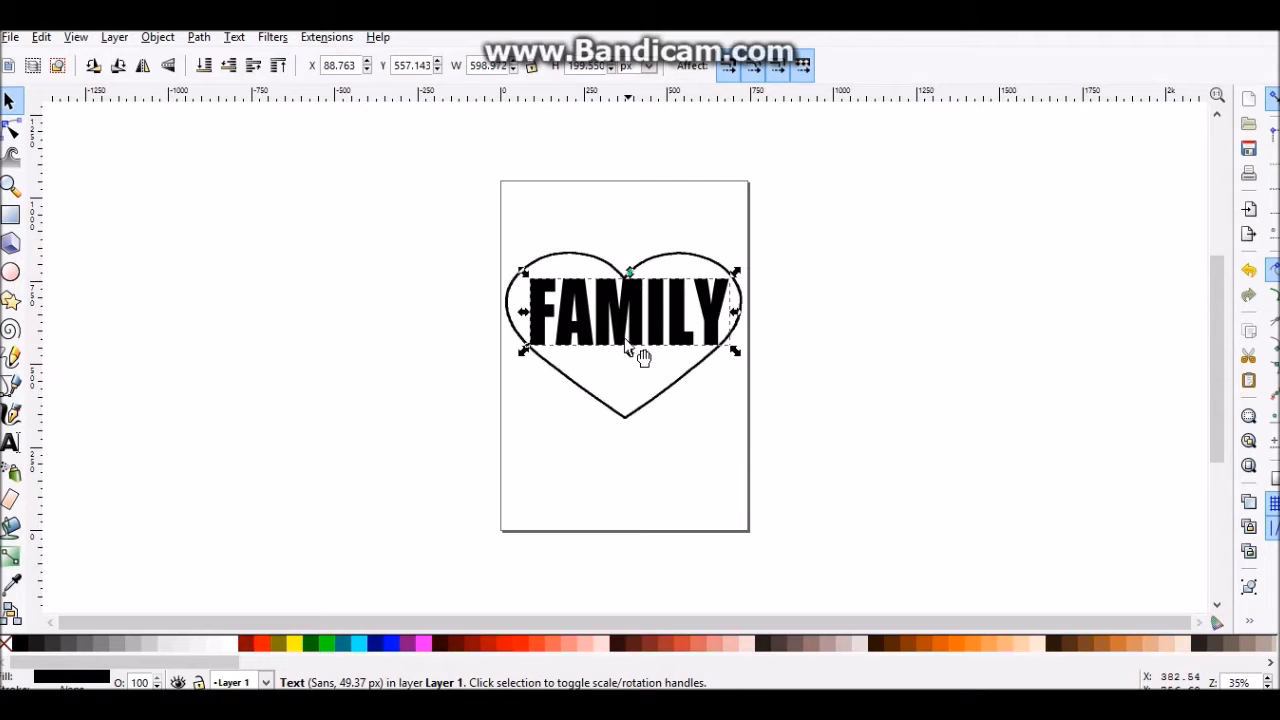
left_click_drag(627, 353, 627, 355)
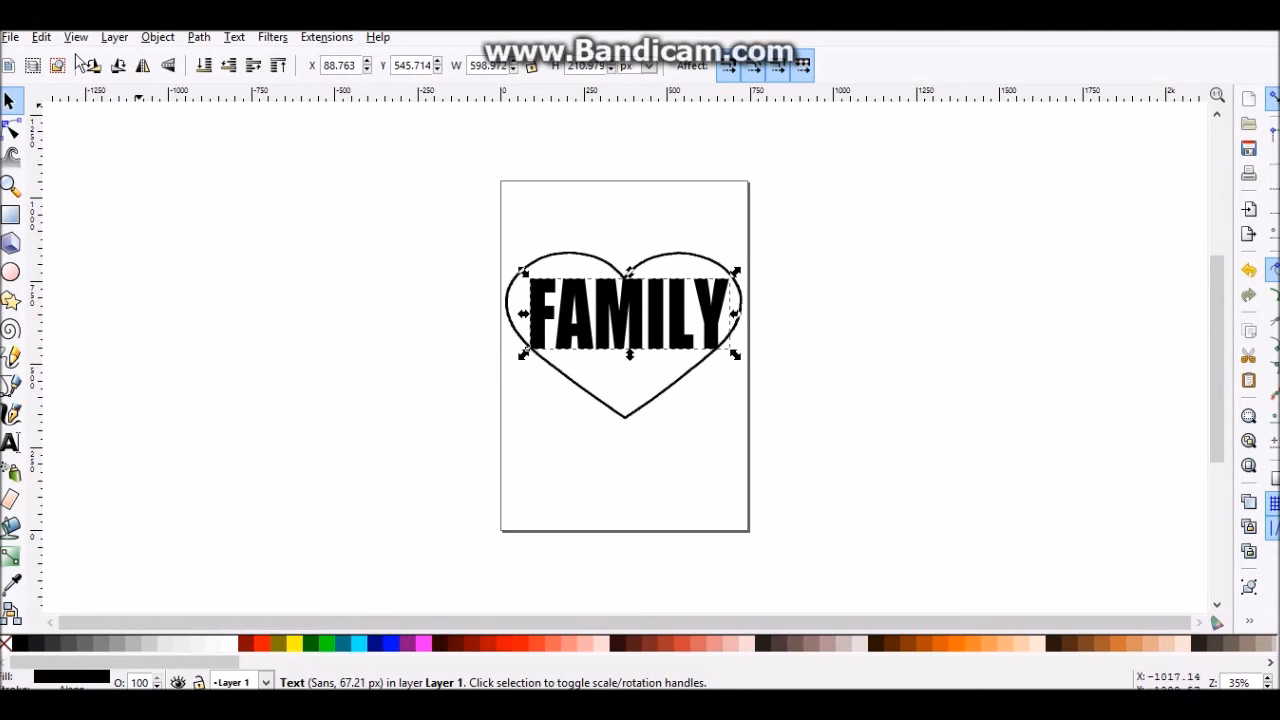
Replace the original FAMILY text with a bitmap copy placed below the heart.
left_click(41, 37)
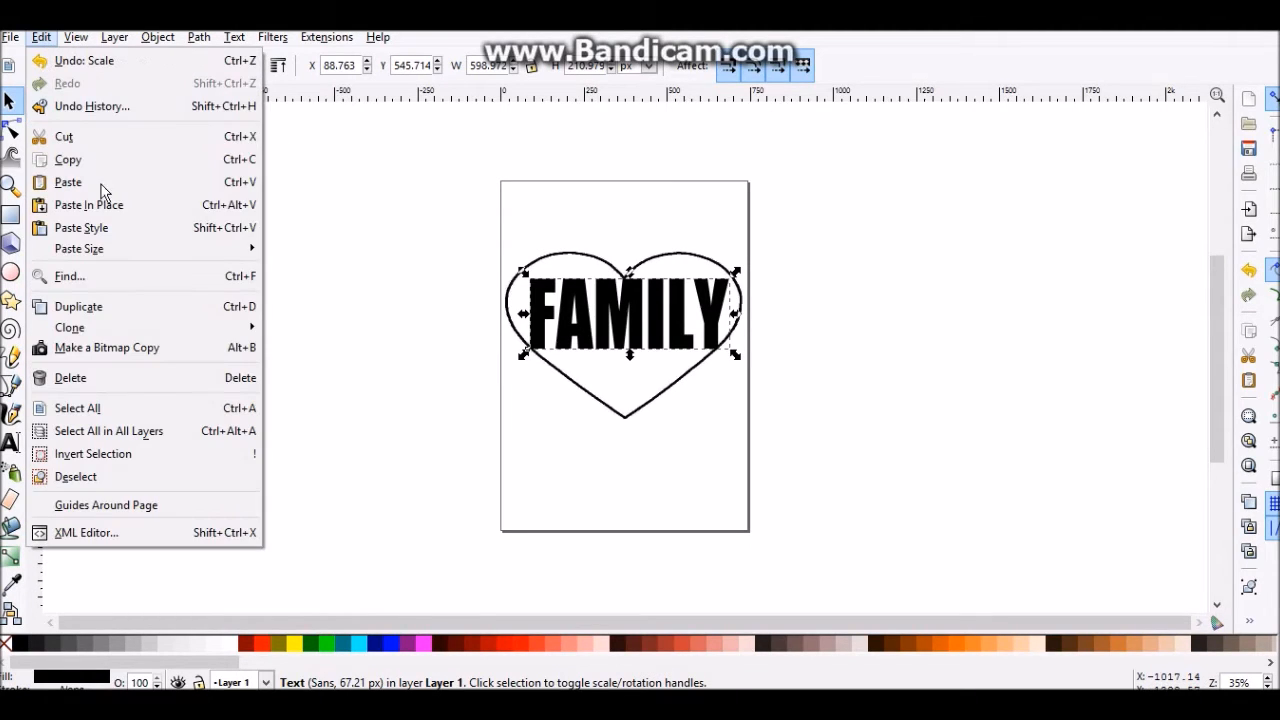
left_click(102, 348)
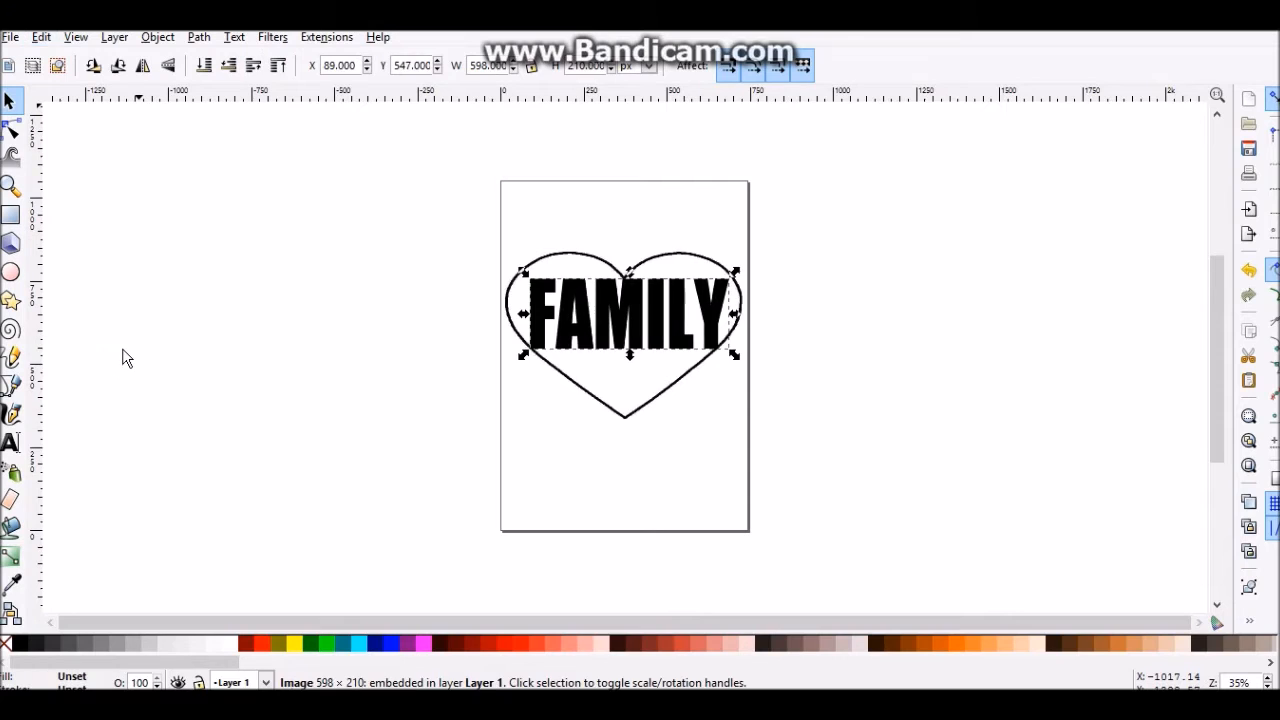
left_click_drag(580, 349, 566, 510)
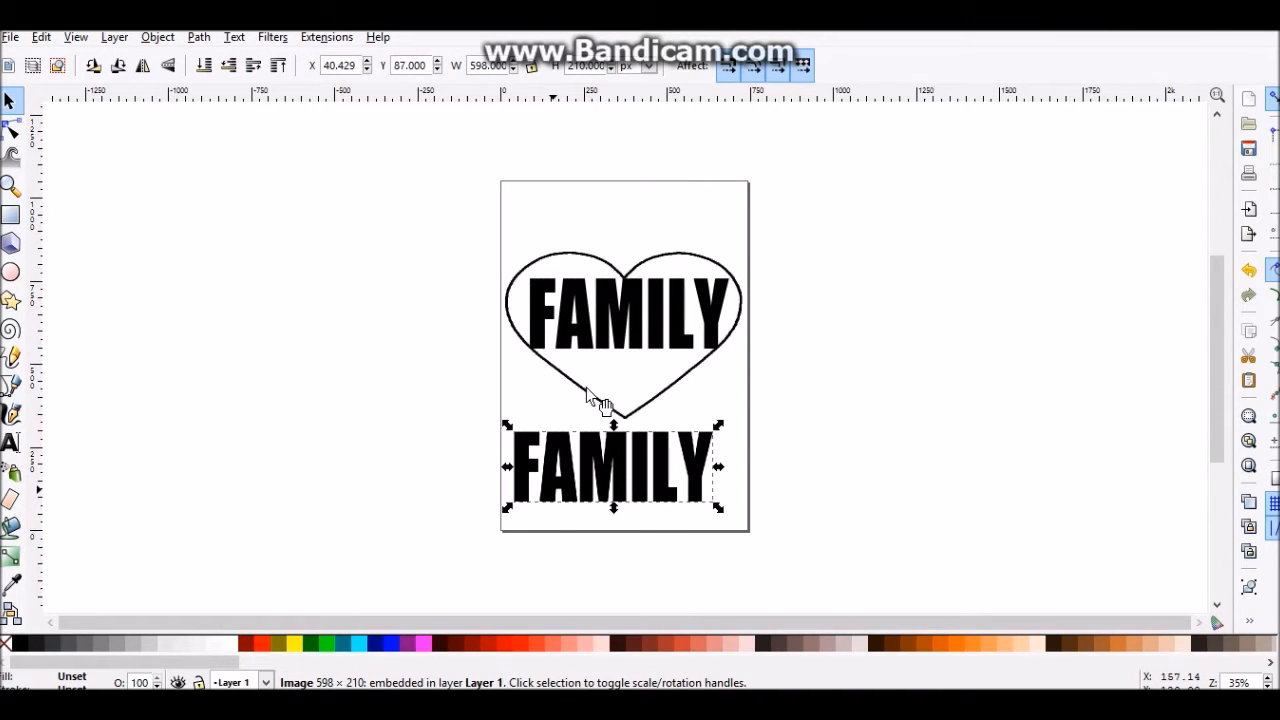
left_click(632, 332)
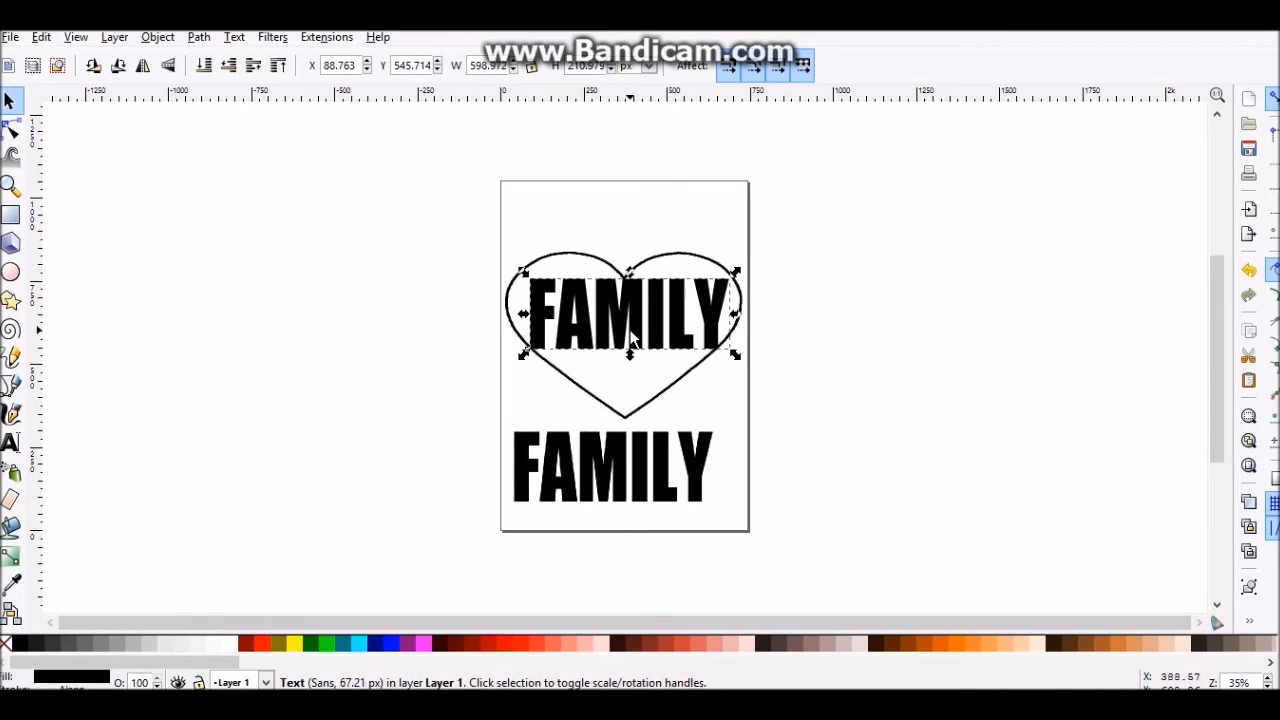
key("Delete")
Trace the FAMILY bitmap into a path using Brightness cutoff with a threshold of 0.450.
left_click(628, 470)
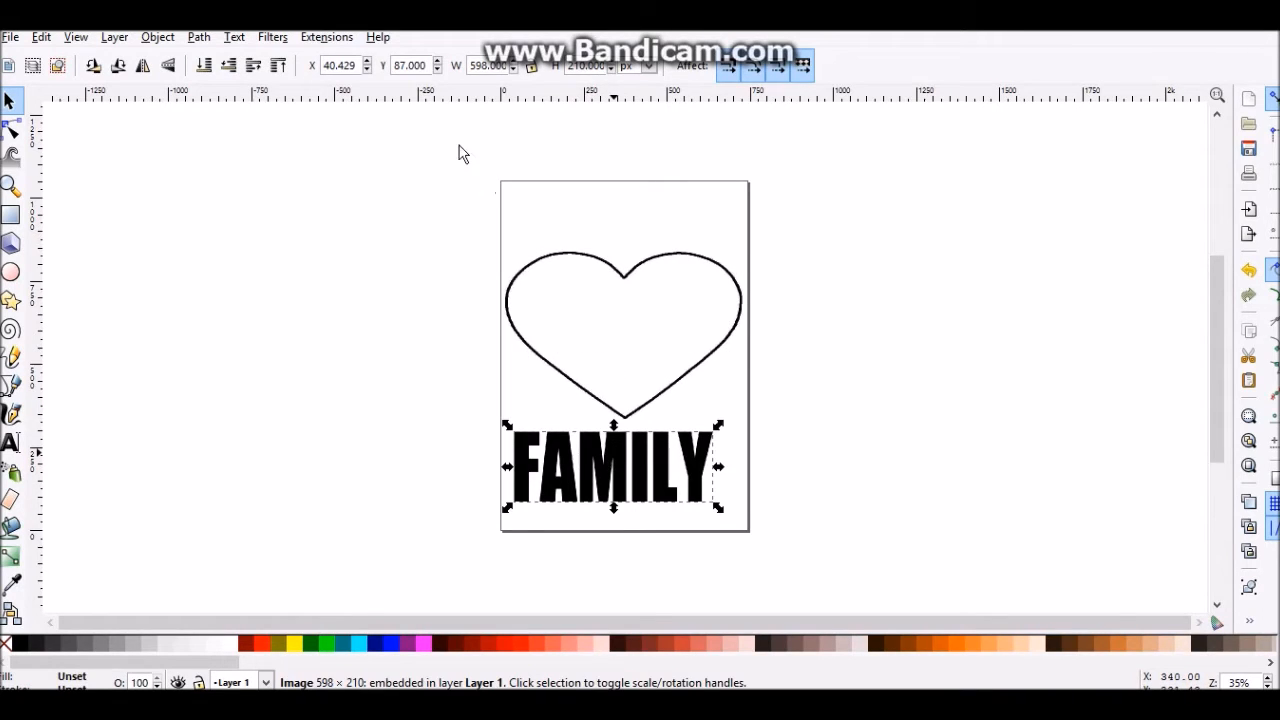
left_click(206, 40)
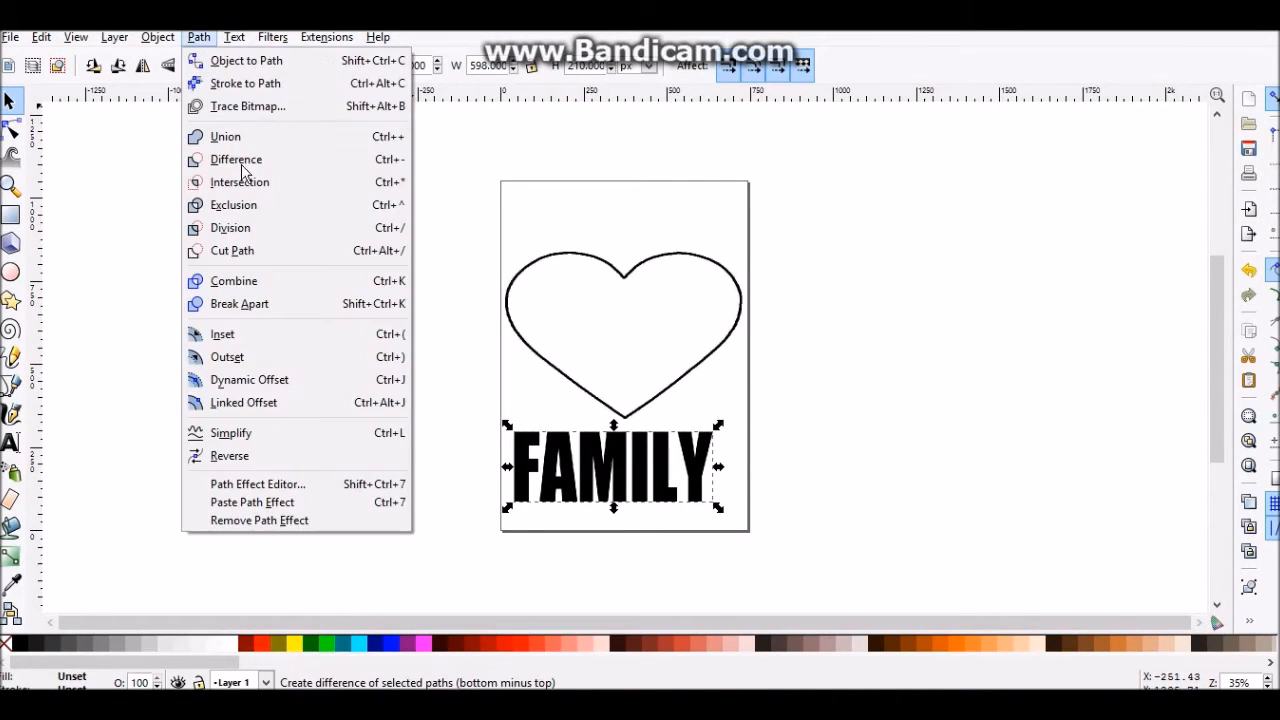
left_click(240, 106)
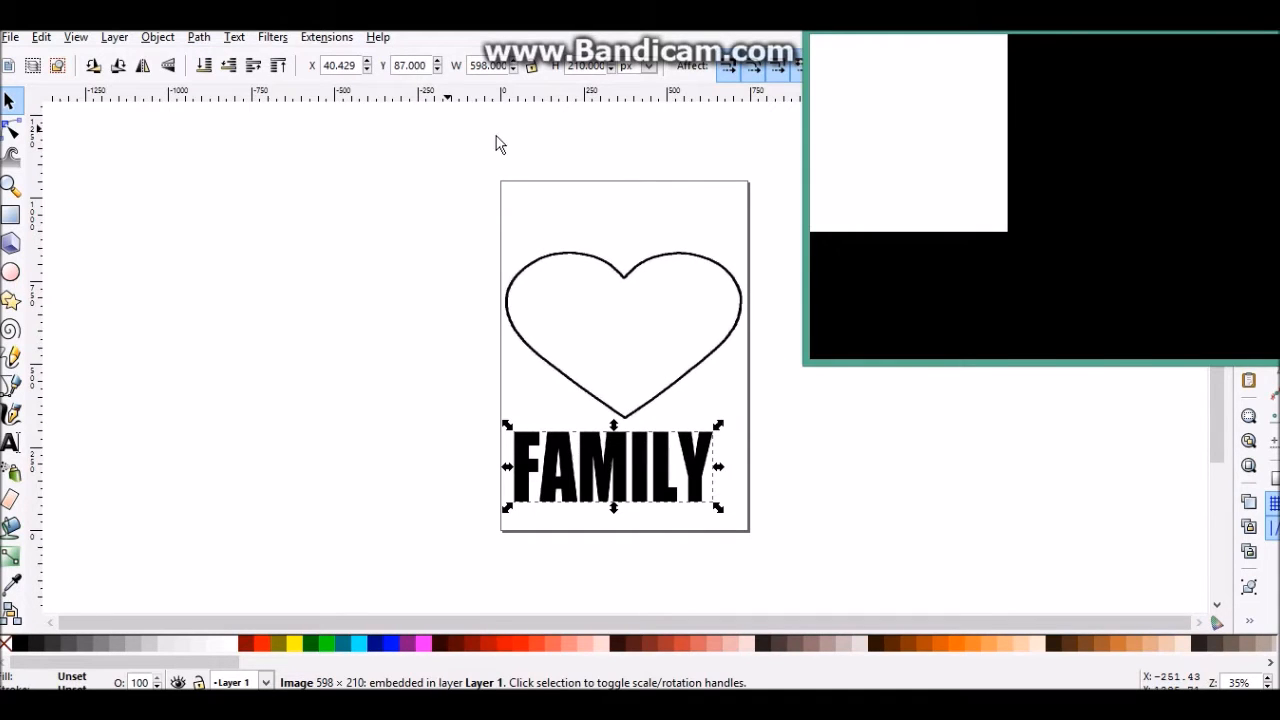
left_click_drag(1010, 32, 960, 34)
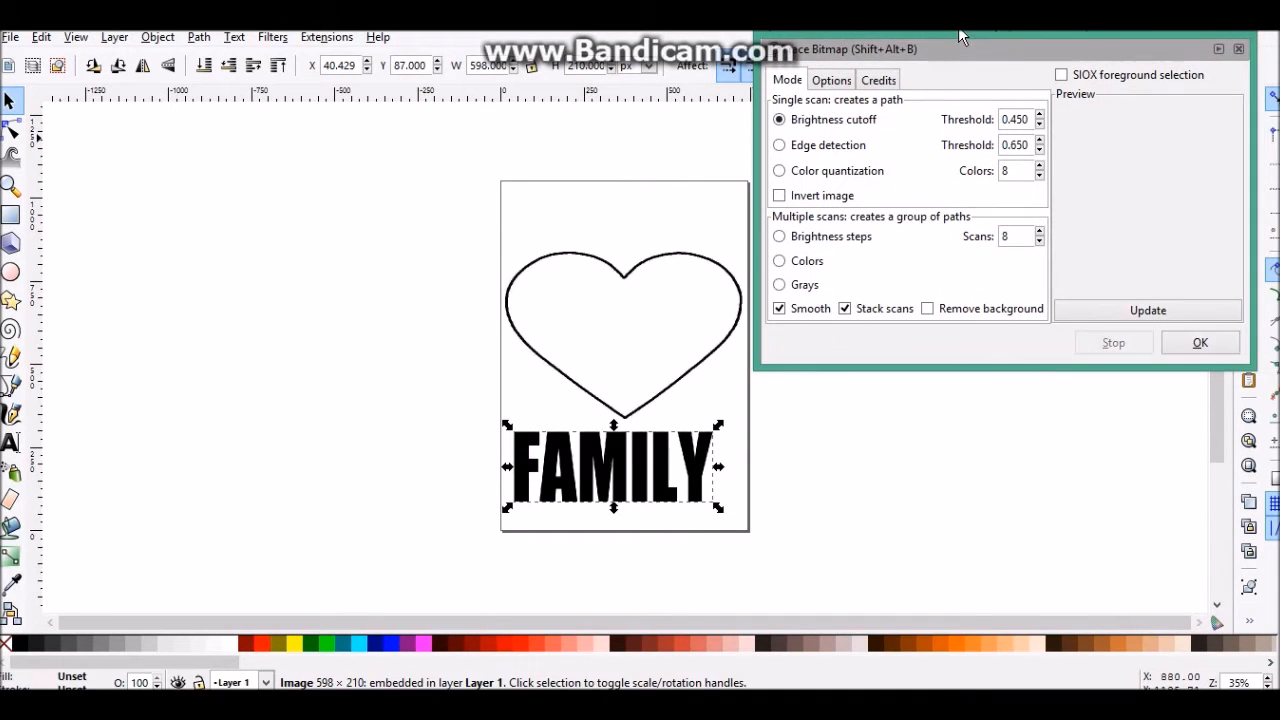
left_click(1180, 343)
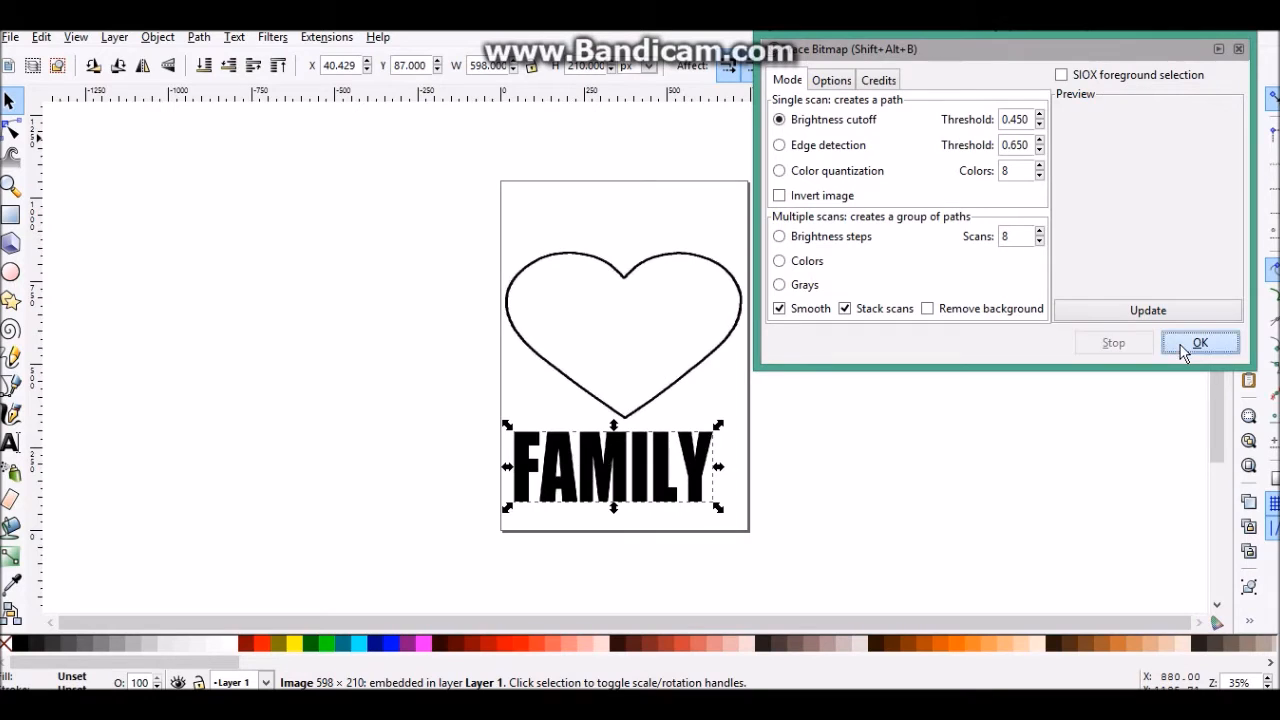
left_click(1238, 48)
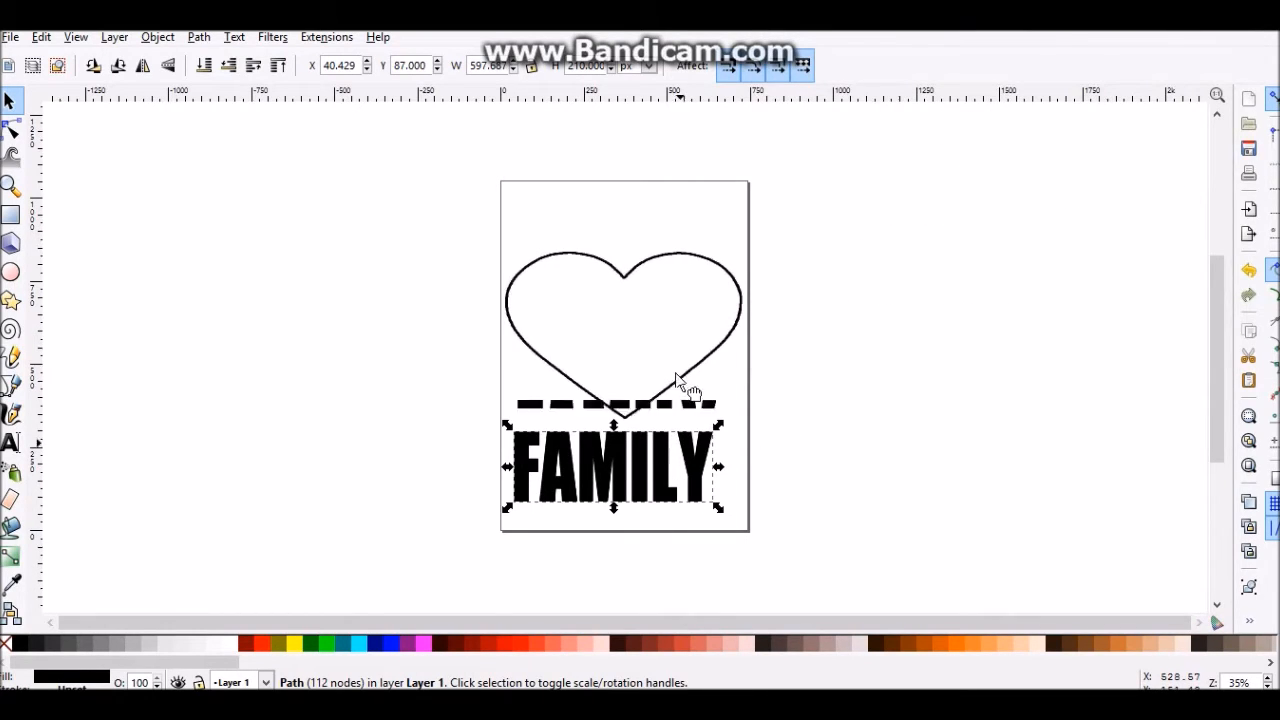
Move the traced FAMILY path into the heart and delete the bitmap copy below it.
left_click_drag(688, 490, 689, 343)
key("Escape")
left_click(668, 476)
key("Delete")
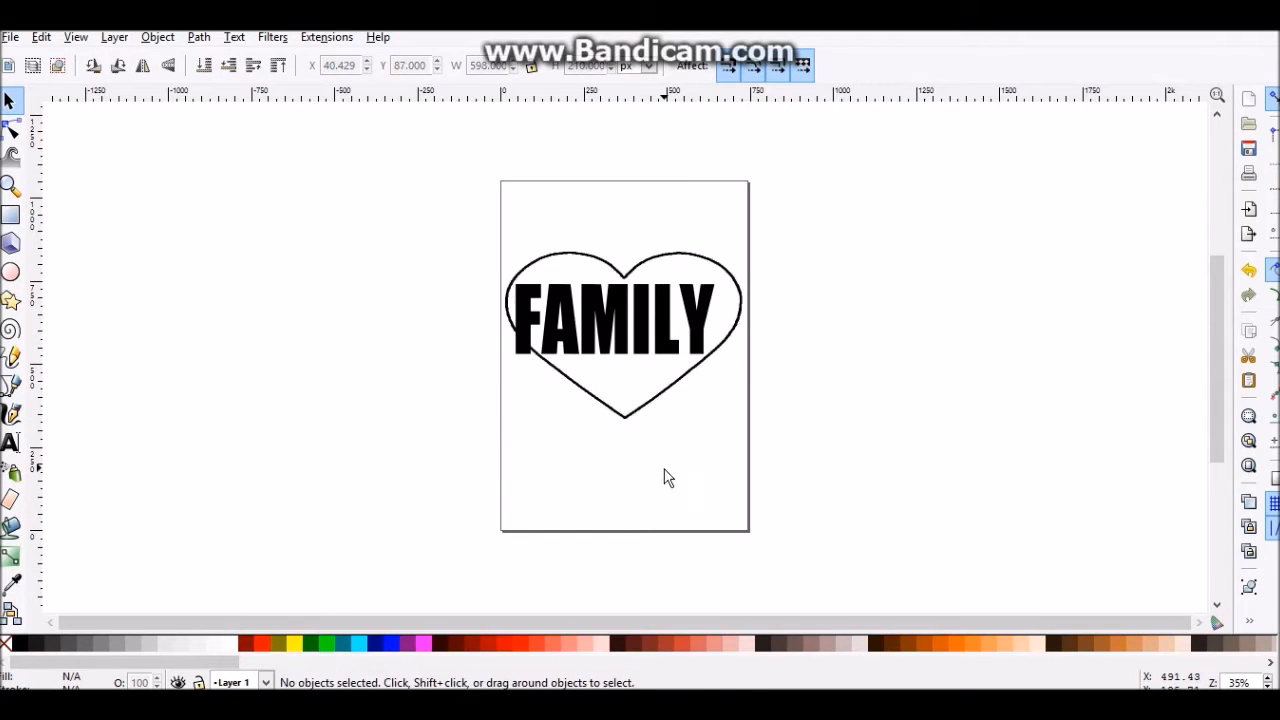
Break the traced FAMILY path apart into separate letters and centre them across the heart.
left_click(658, 355)
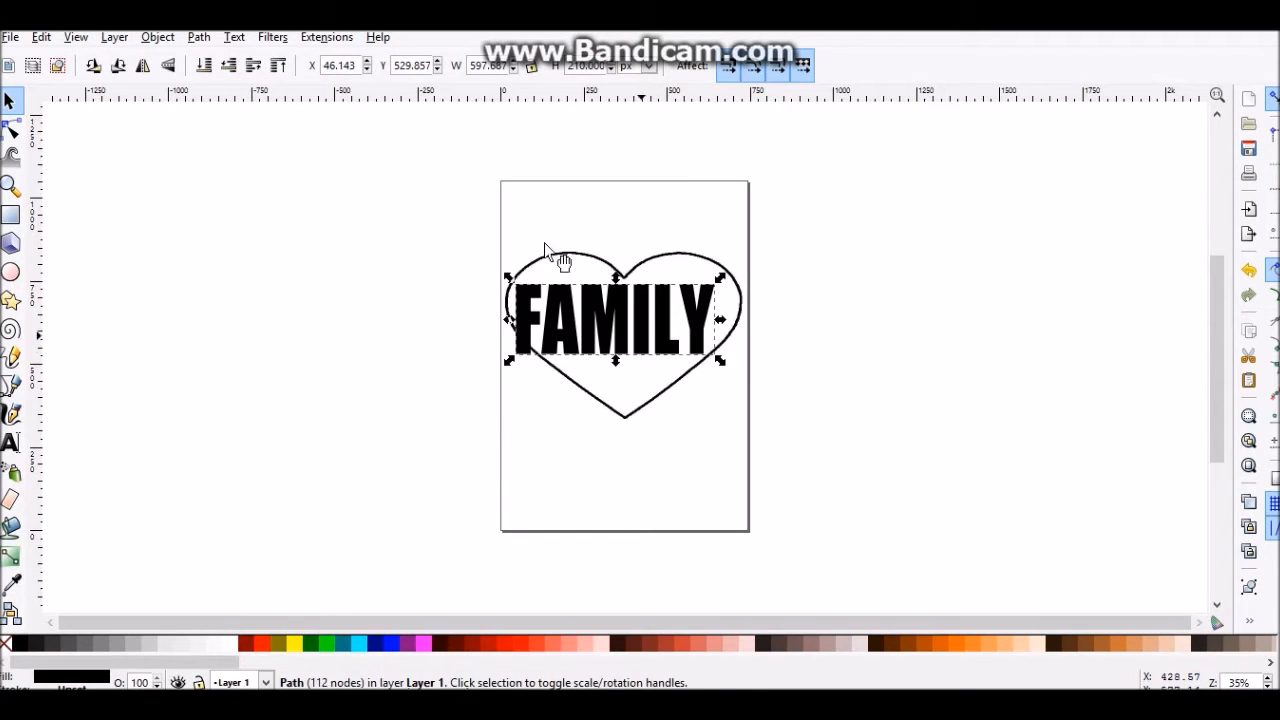
left_click(197, 38)
left_click(245, 303)
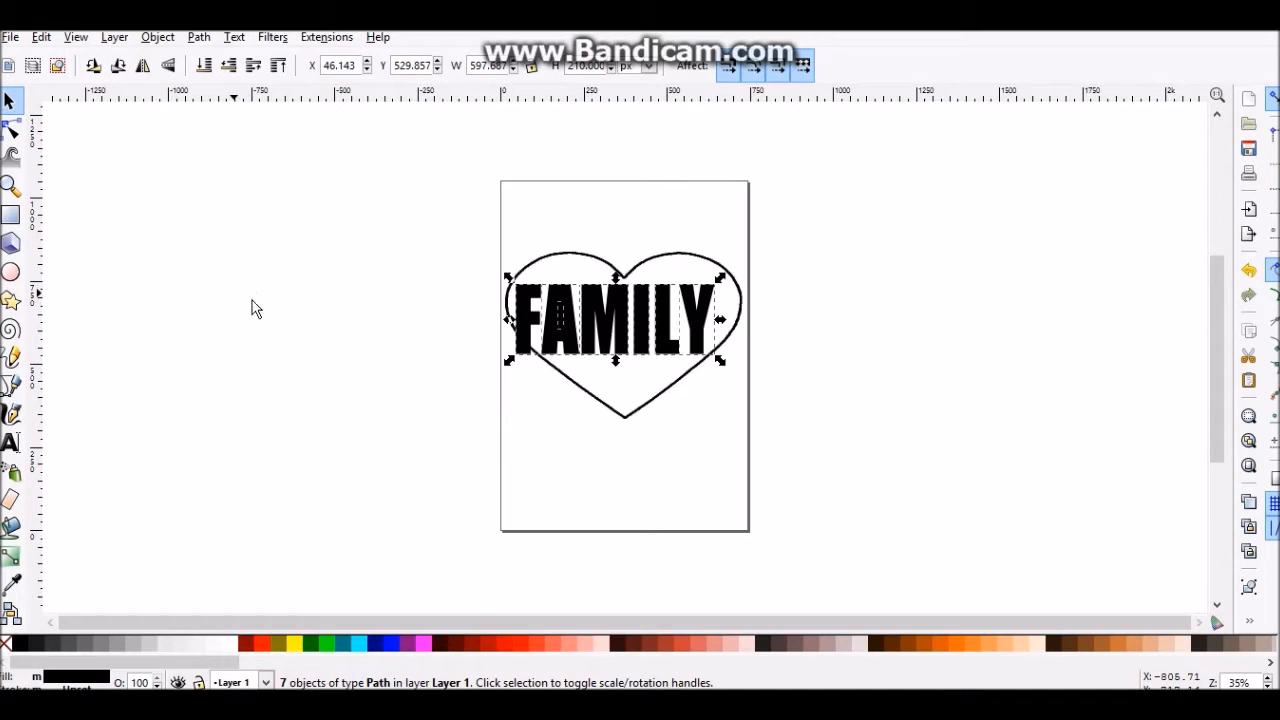
left_click_drag(560, 337, 586, 337)
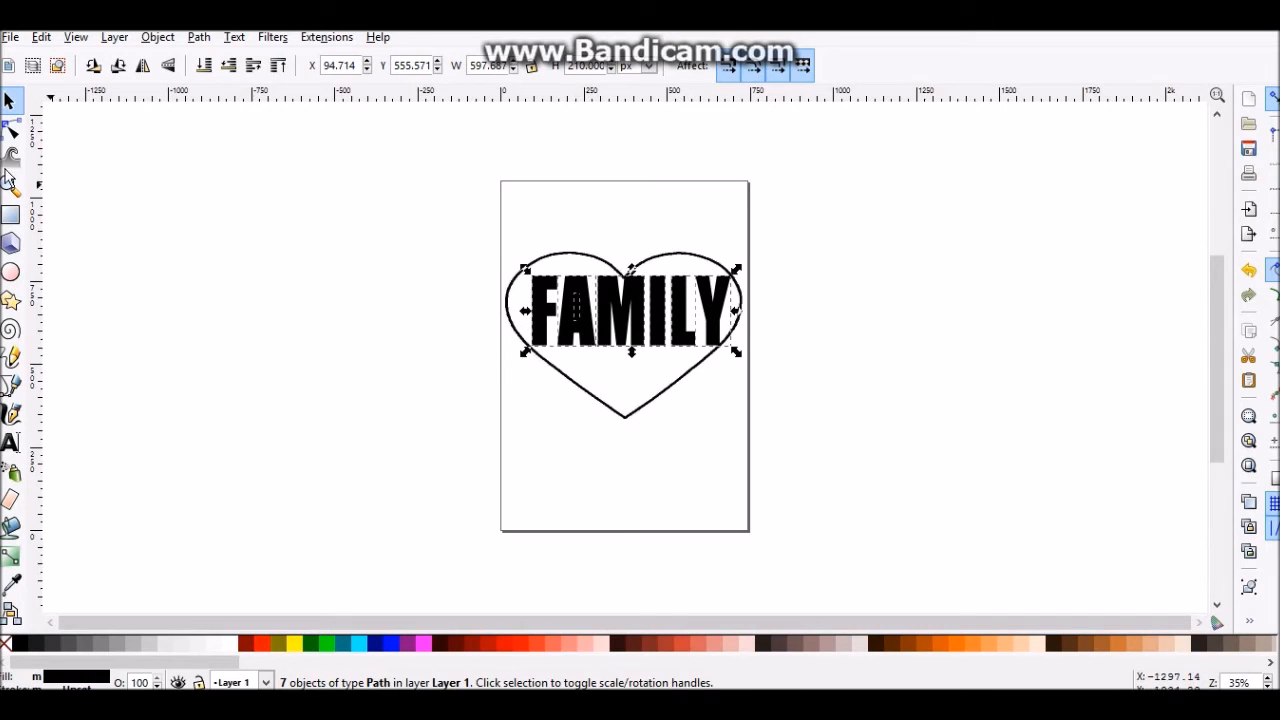
left_click(11, 129)
left_click(434, 399)
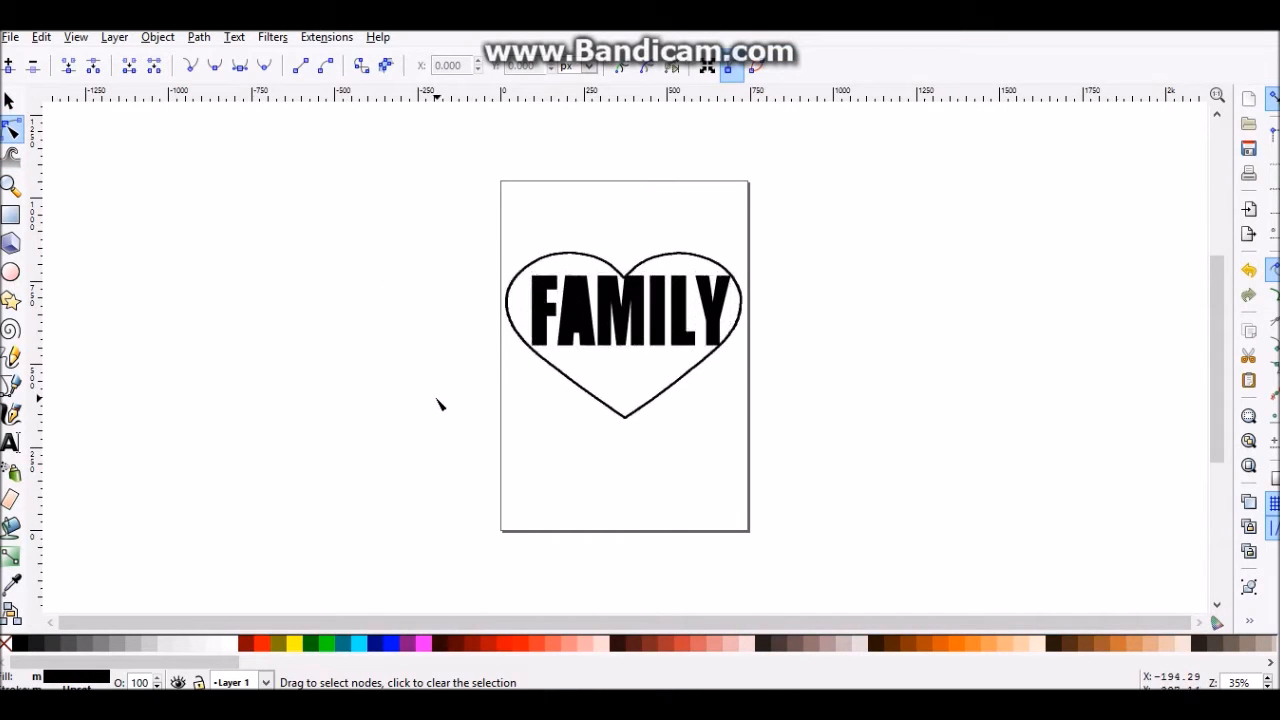
left_click(548, 292)
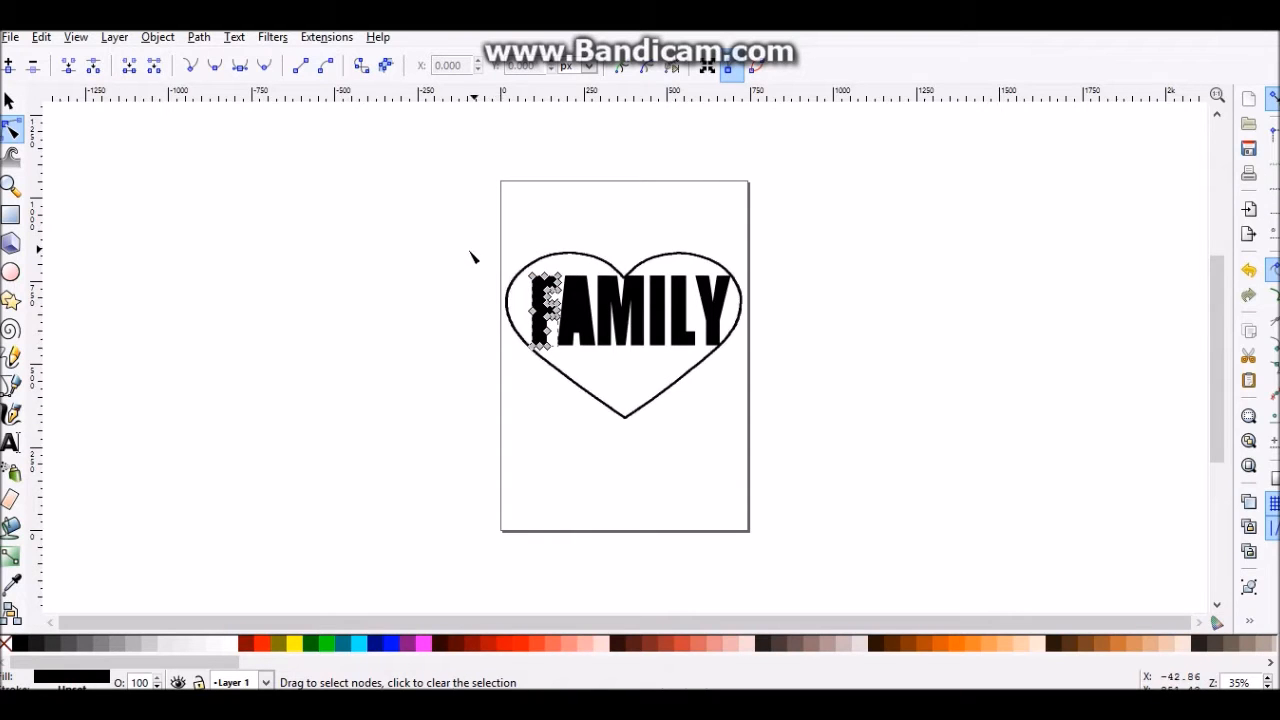
left_click(466, 256)
left_click(9, 102)
Fill all the separate FAMILY letter paths with red.
left_click_drag(432, 240, 810, 368)
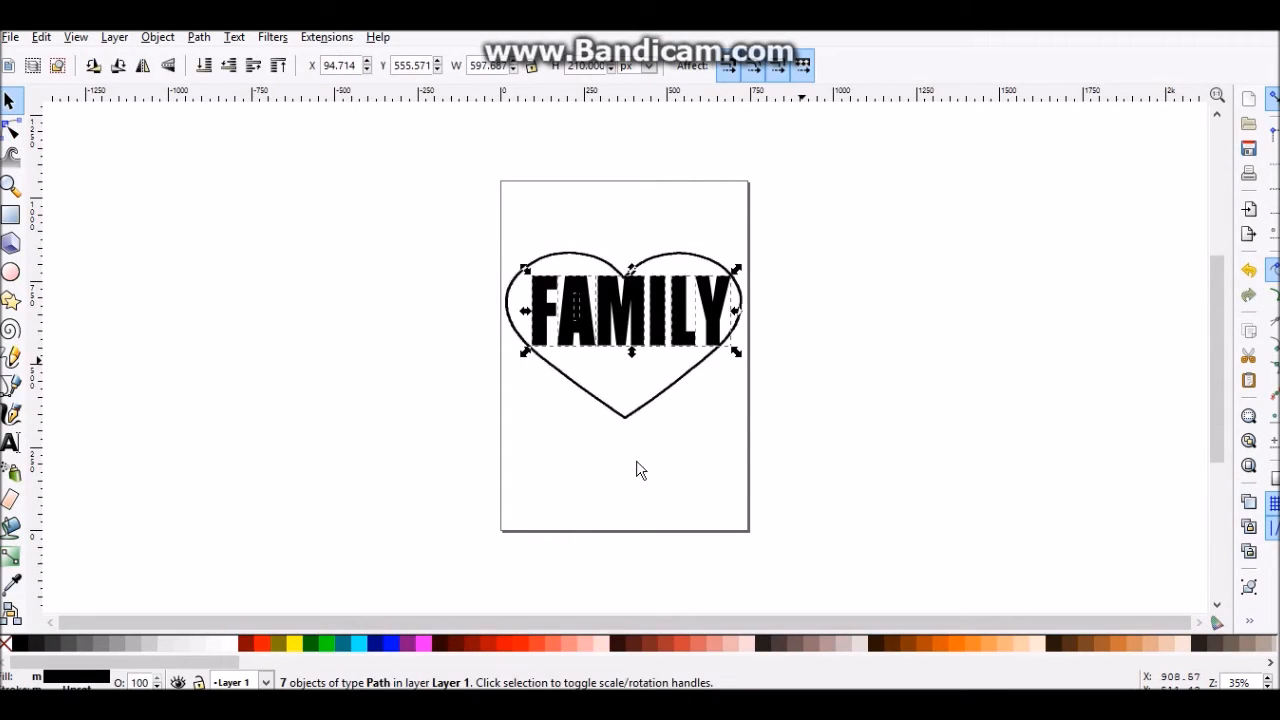
left_click(266, 645)
left_click(397, 485)
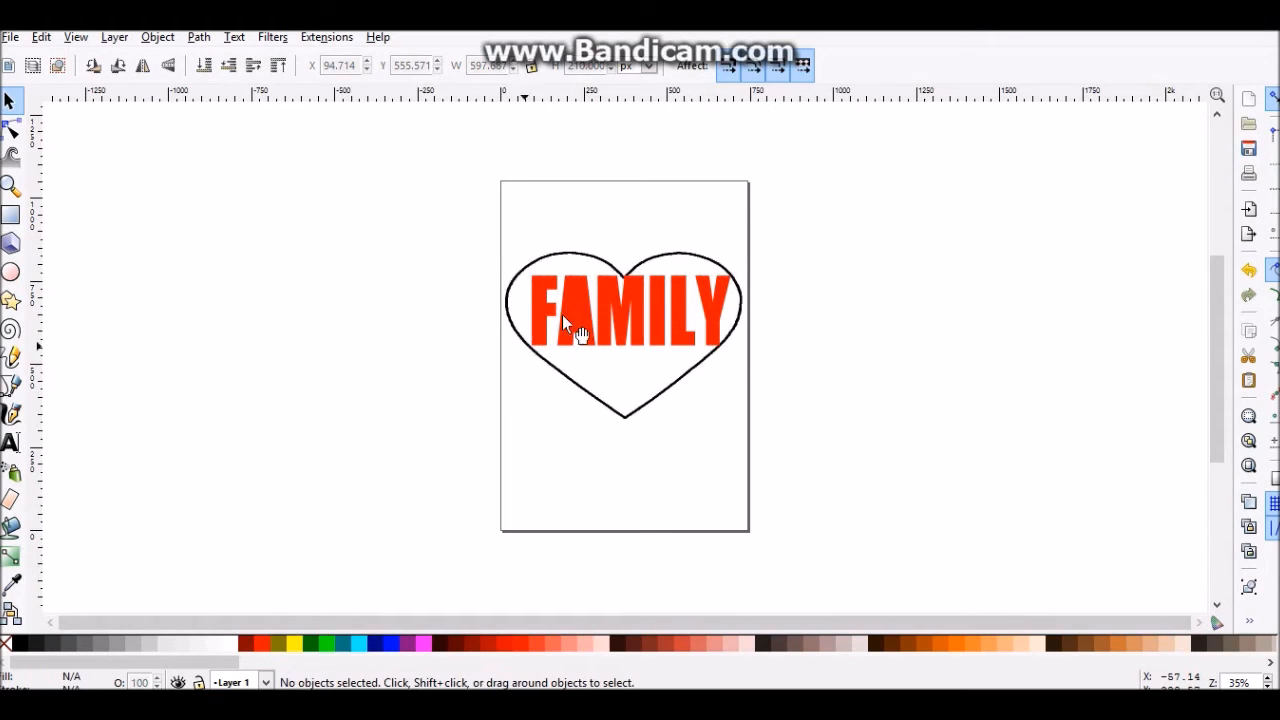
Move the heart image down below the FAMILY lettering, clear of the letters.
left_click(577, 312)
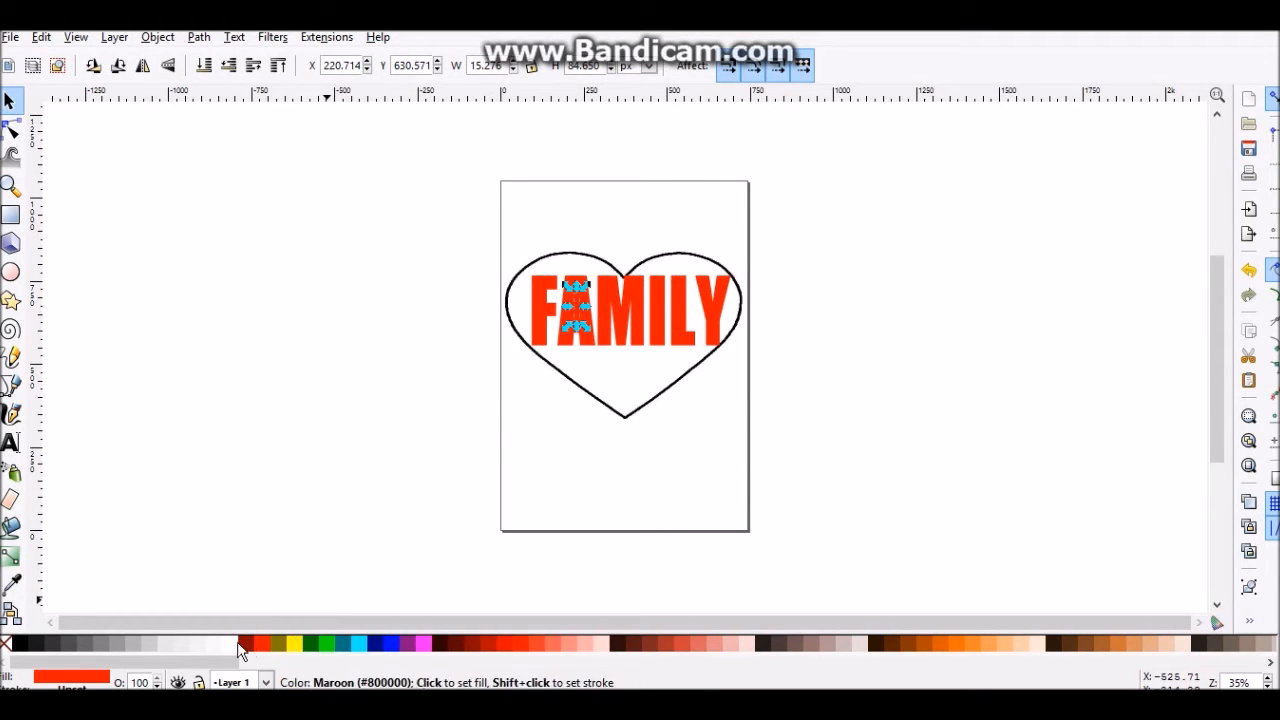
left_click(507, 463)
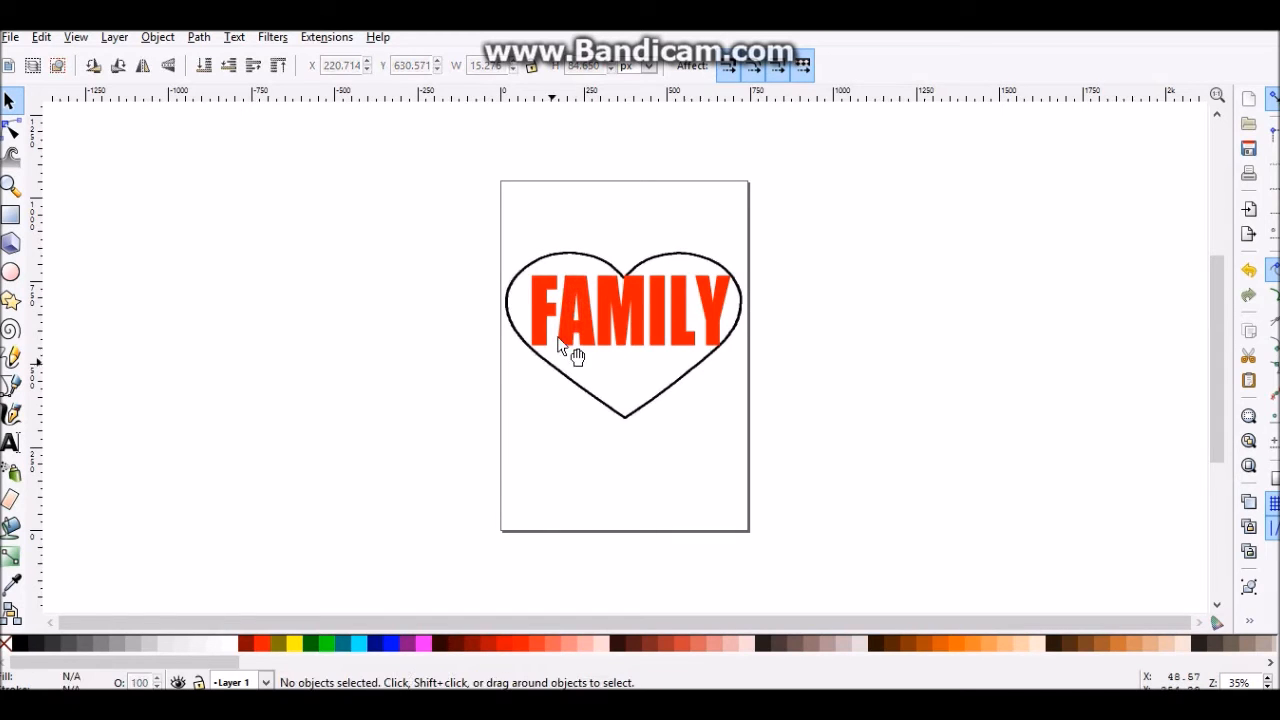
left_click_drag(560, 258, 560, 398)
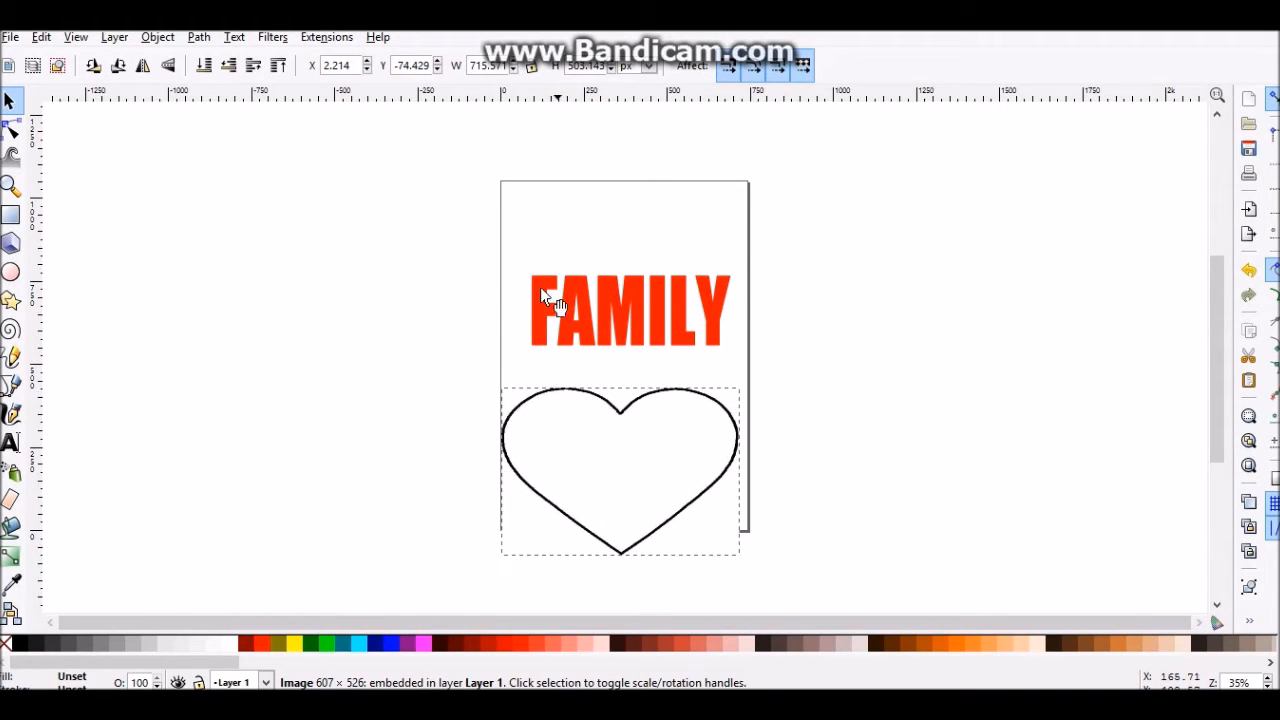
Combine the A's outer shape and inner counter into one path and fill it with red.
left_click_drag(560, 254, 582, 362)
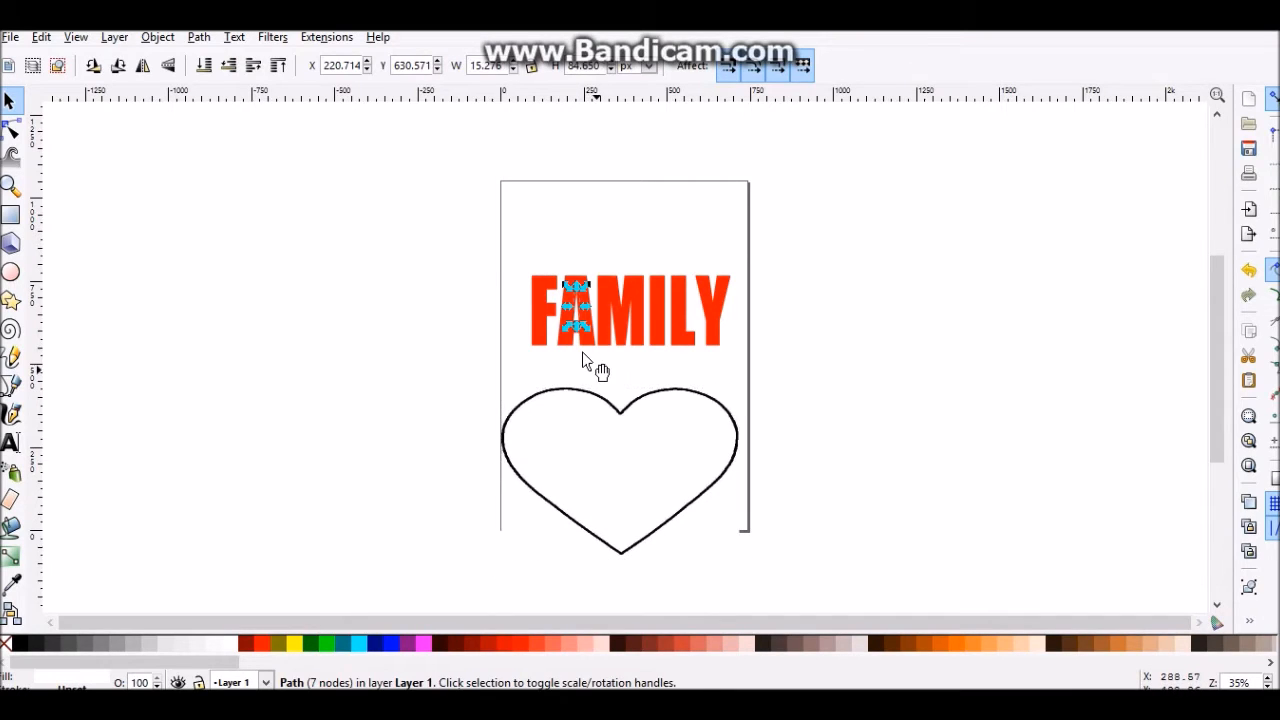
left_click(580, 276, "shift")
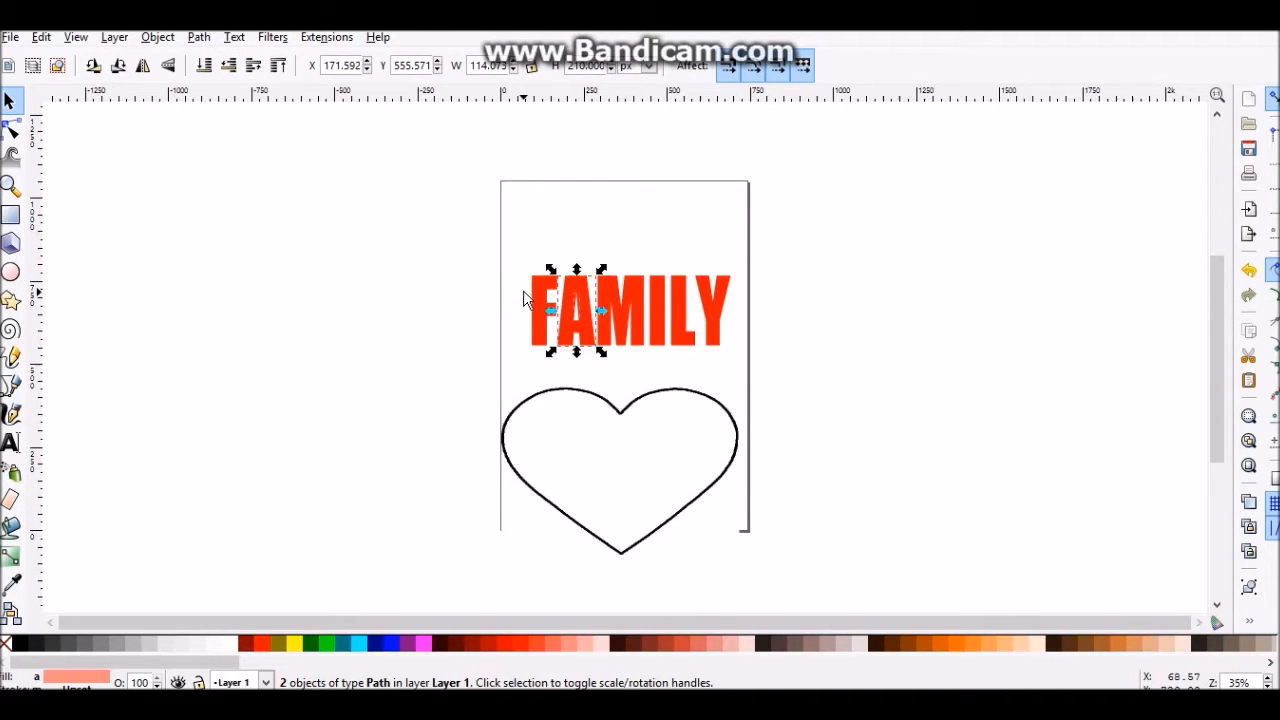
left_click(573, 313, "shift")
left_click(574, 311, "shift")
left_click(205, 37)
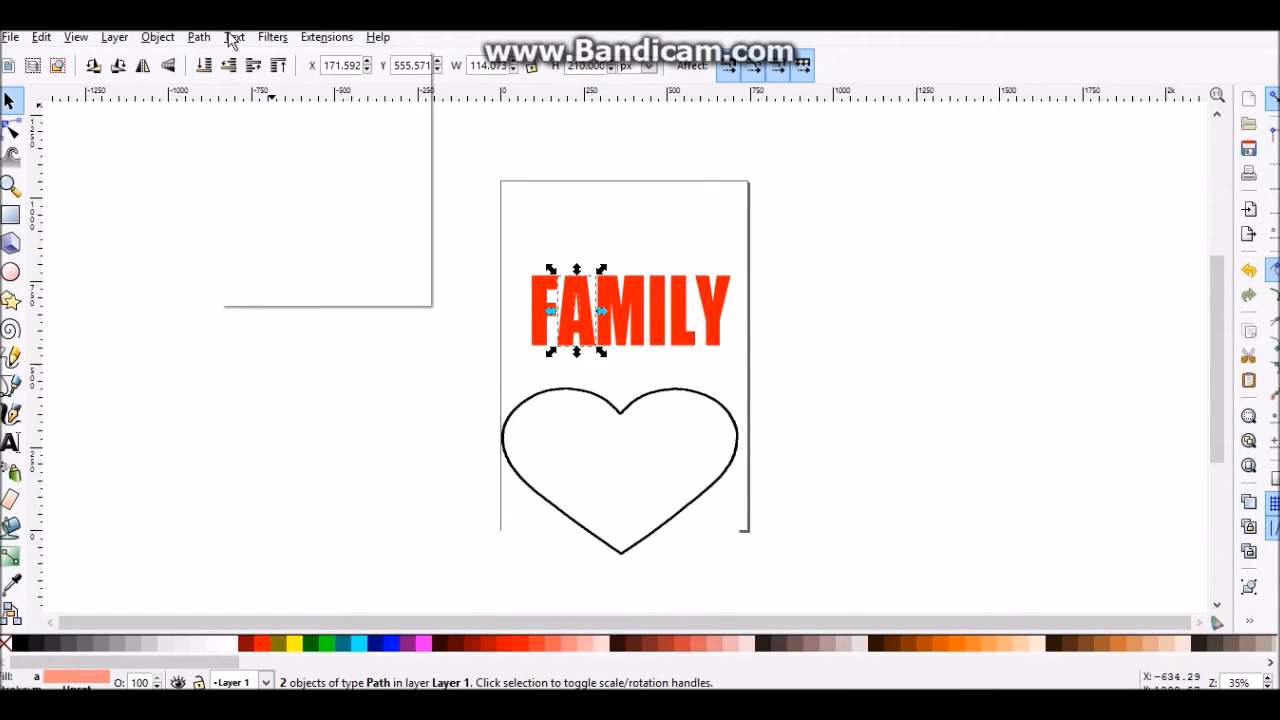
left_click(256, 280)
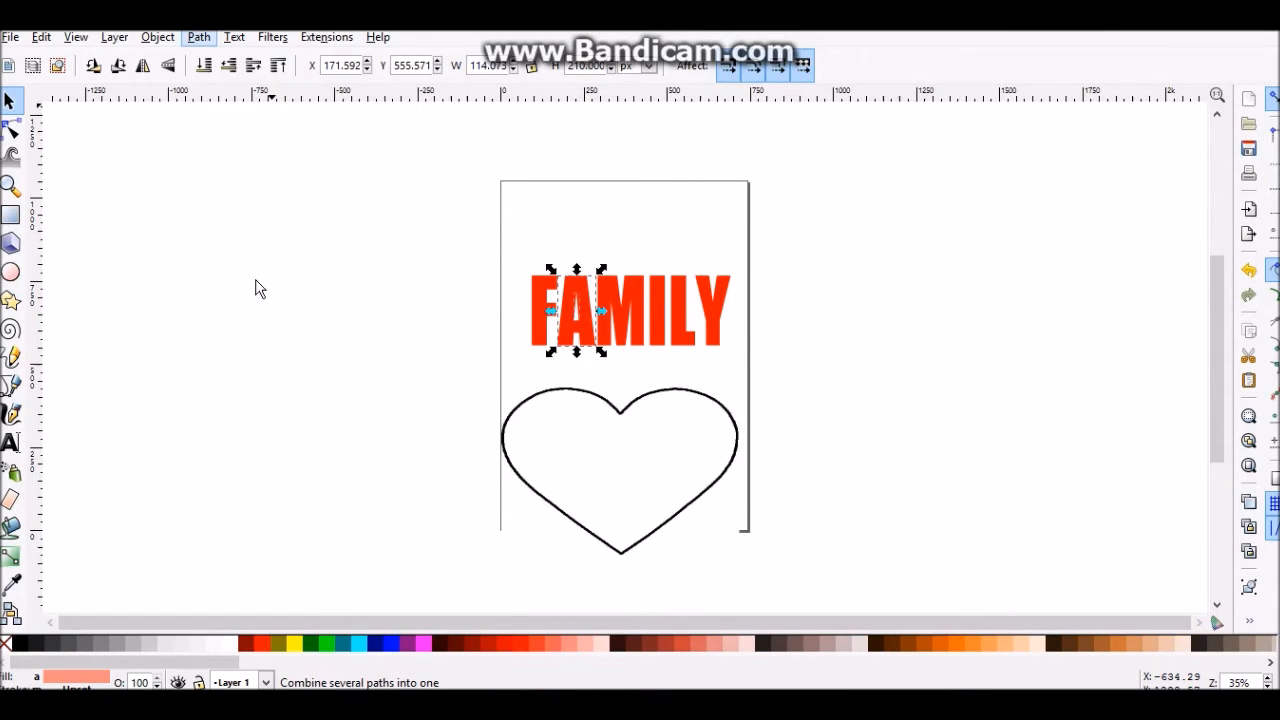
left_click(268, 645)
Move the heart image back up so that it surrounds the FAMILY lettering.
left_click(378, 413)
left_click_drag(565, 480, 583, 344)
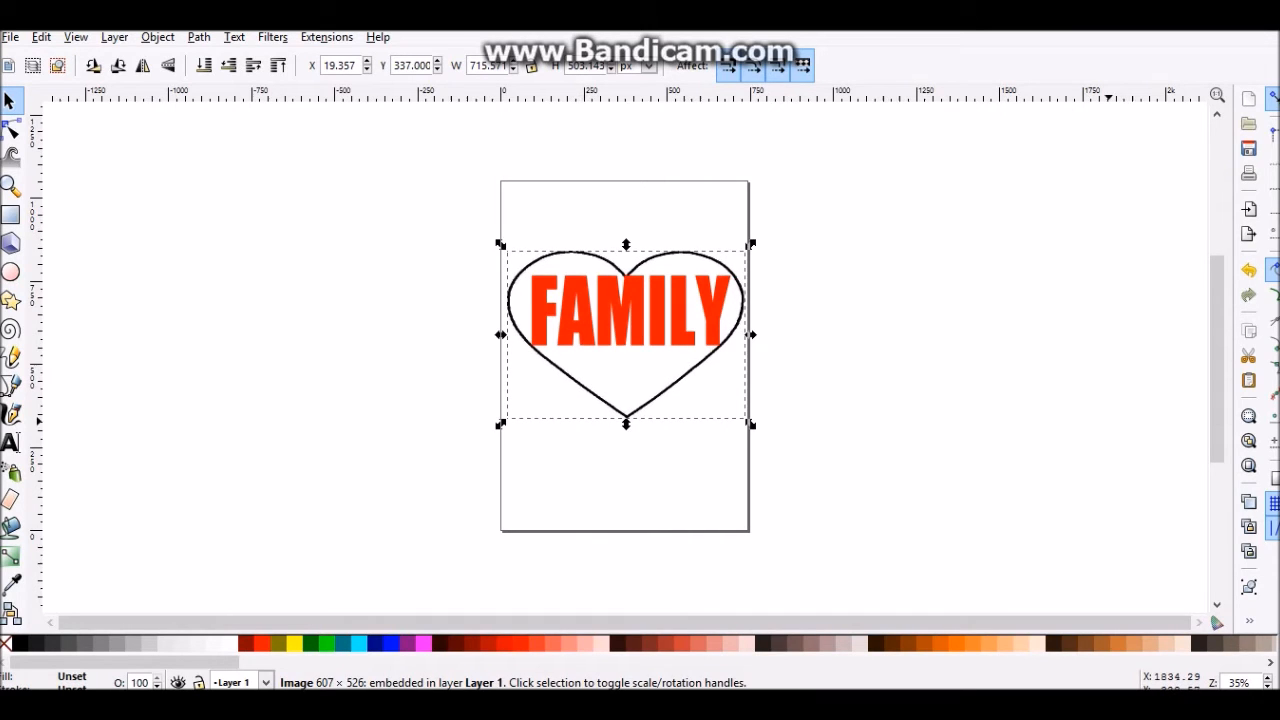
Stretch the F and A vertically so they reach the heart's upper and lower outline.
left_click(1267, 679)
left_click(1267, 679)
left_click(1267, 679)
left_click(1267, 679)
left_click(1267, 679)
left_click(1267, 679)
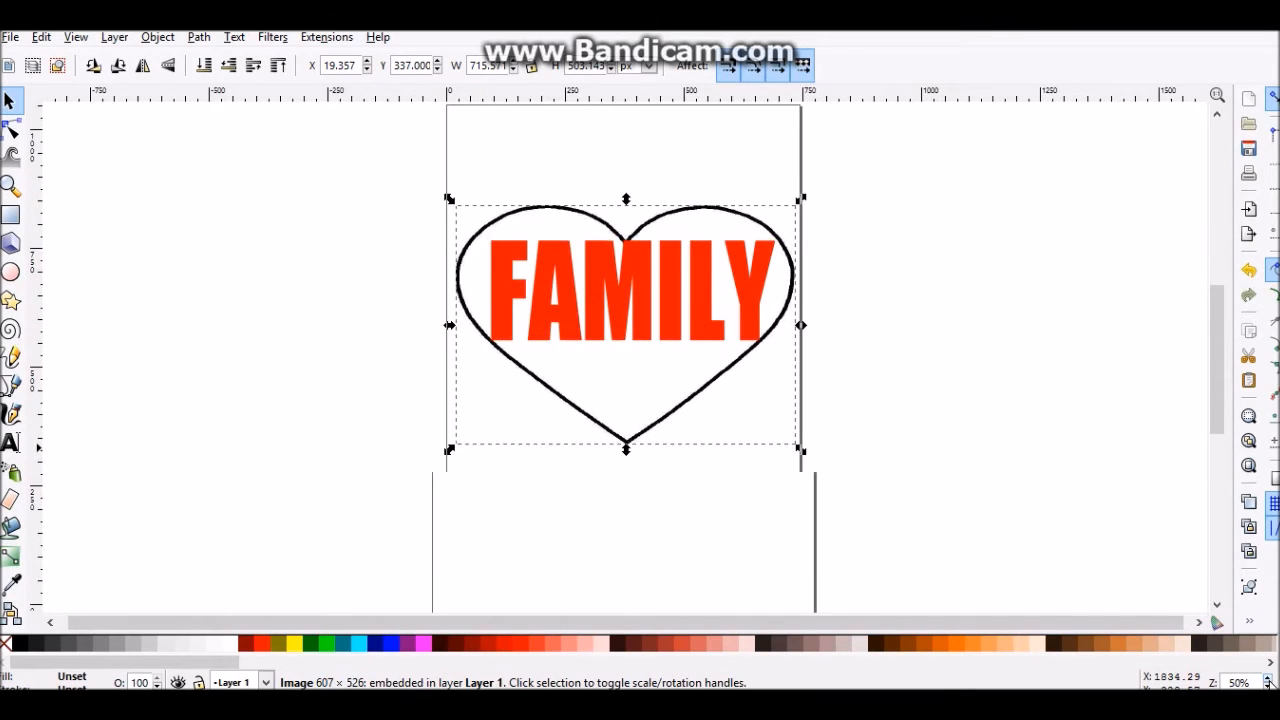
left_click(1267, 679)
left_click(1267, 679)
left_click(1267, 679)
left_click(1267, 679)
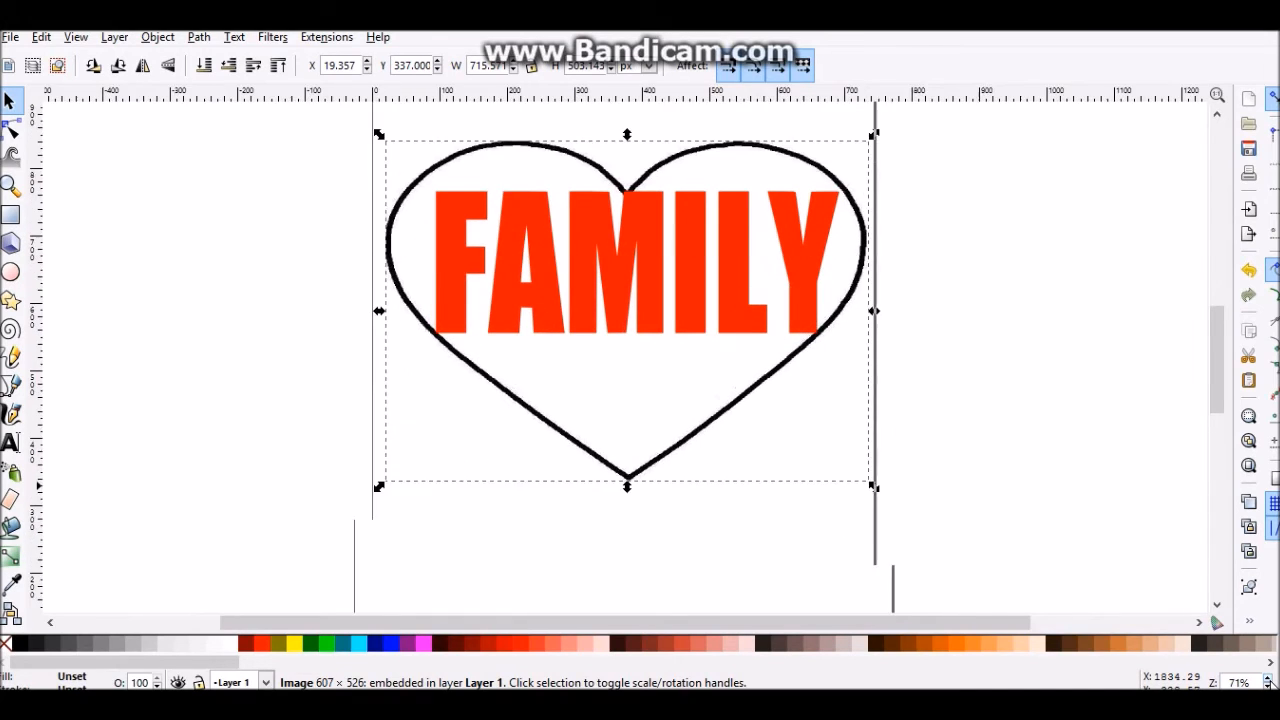
left_click(1267, 679)
left_click(1267, 679)
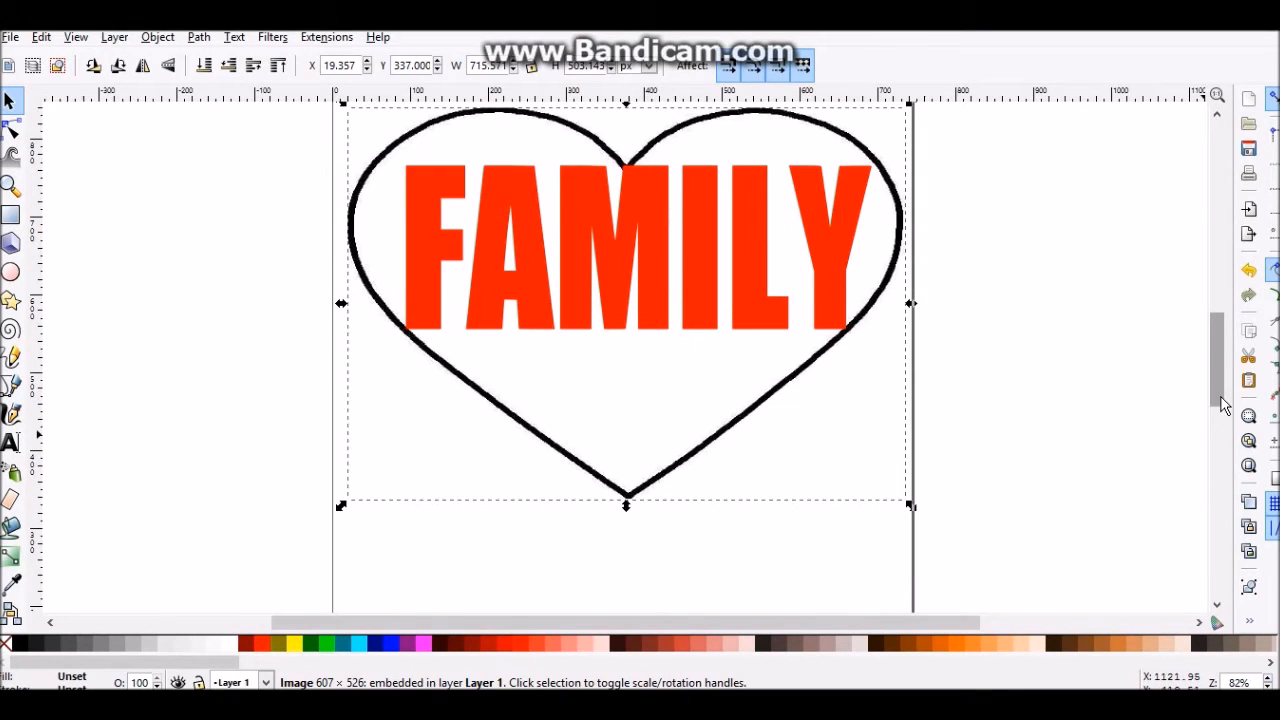
scroll(1221, 395, "up", 3)
left_click(413, 345)
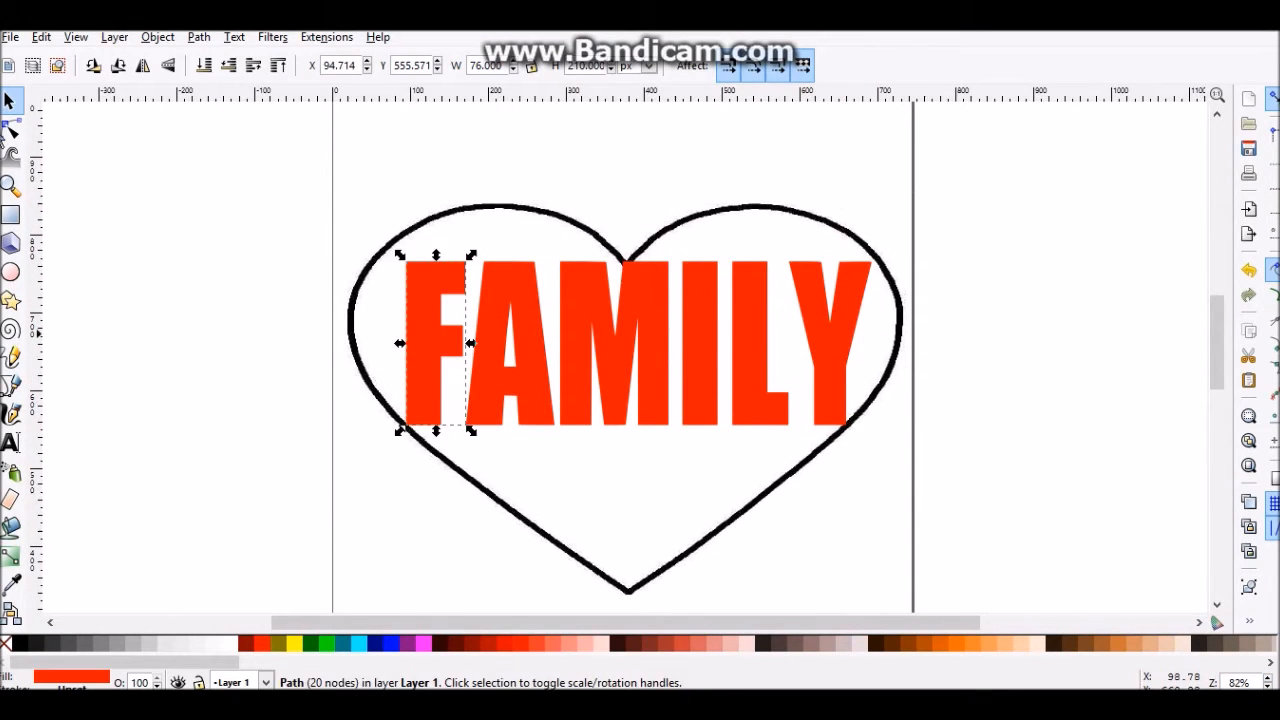
left_click_drag(436, 255, 435, 205)
left_click_drag(437, 432, 438, 462)
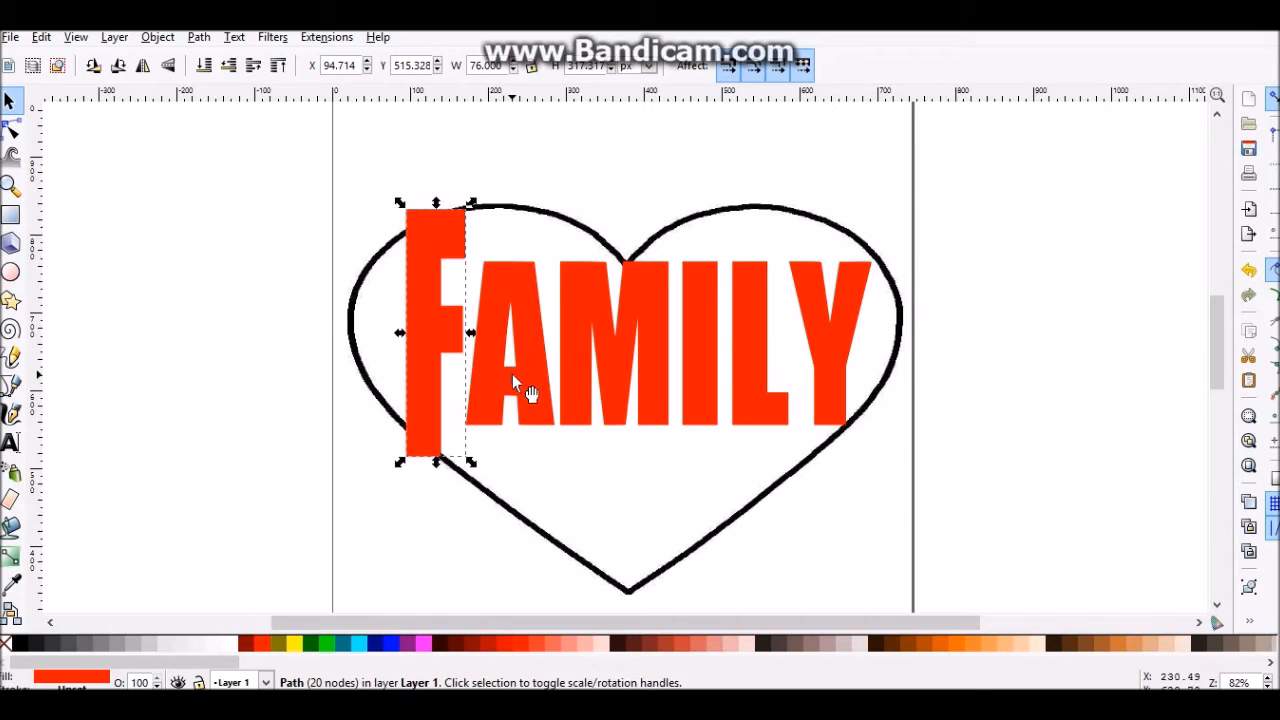
left_click(512, 374)
left_click_drag(510, 253, 509, 202)
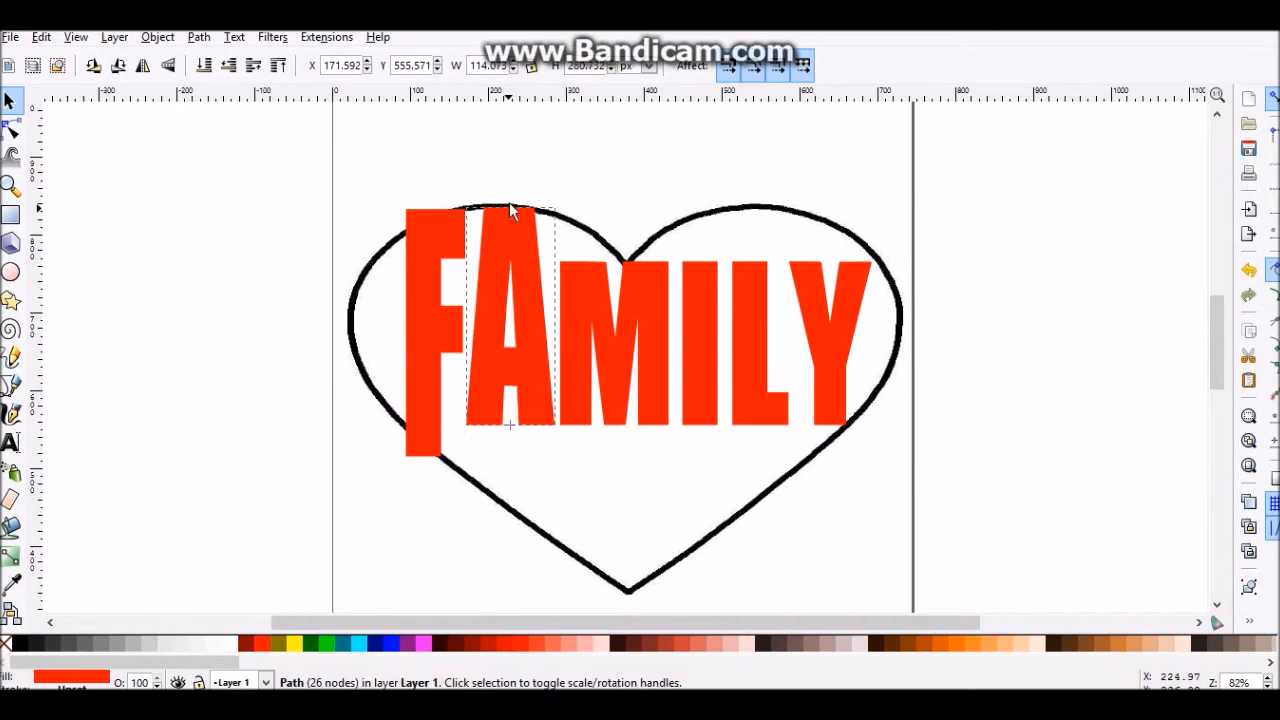
left_click_drag(511, 432, 511, 541)
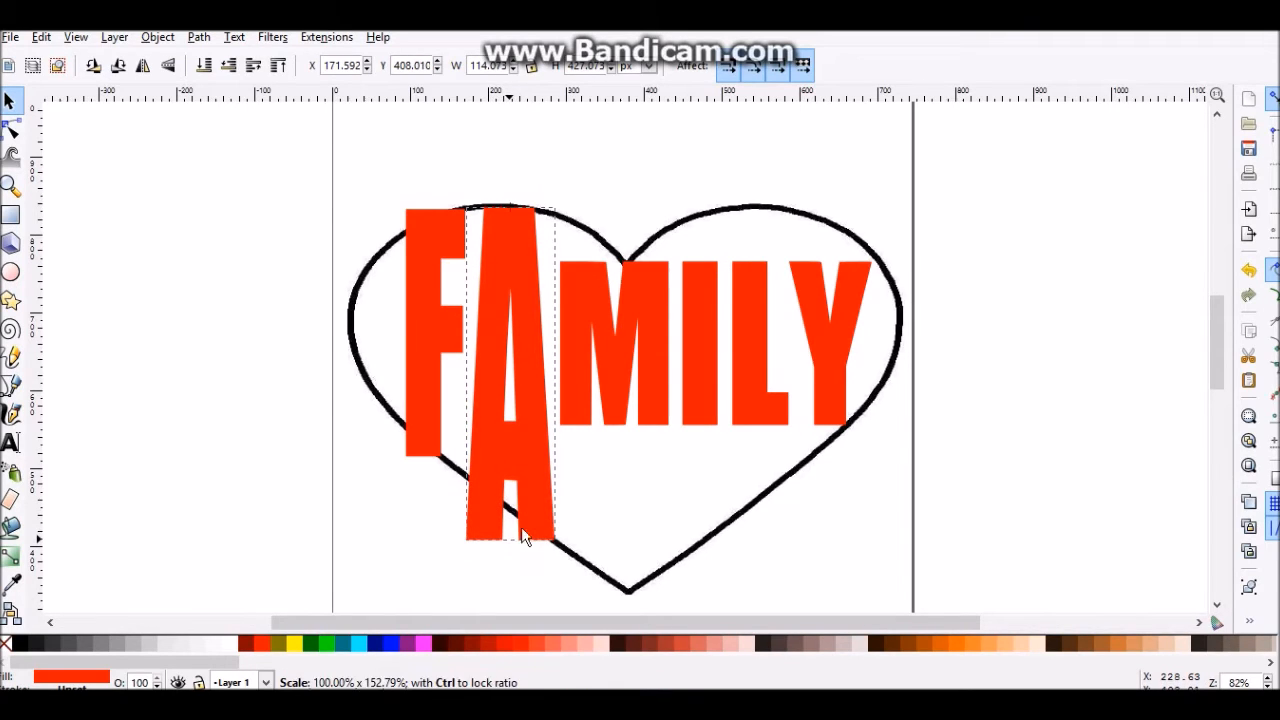
Stretch the M and I vertically to span from the heart's upper lobes to its lower outline.
left_click(628, 377)
left_click_drag(617, 250, 617, 207)
left_click_drag(617, 435, 610, 600)
left_click(705, 315)
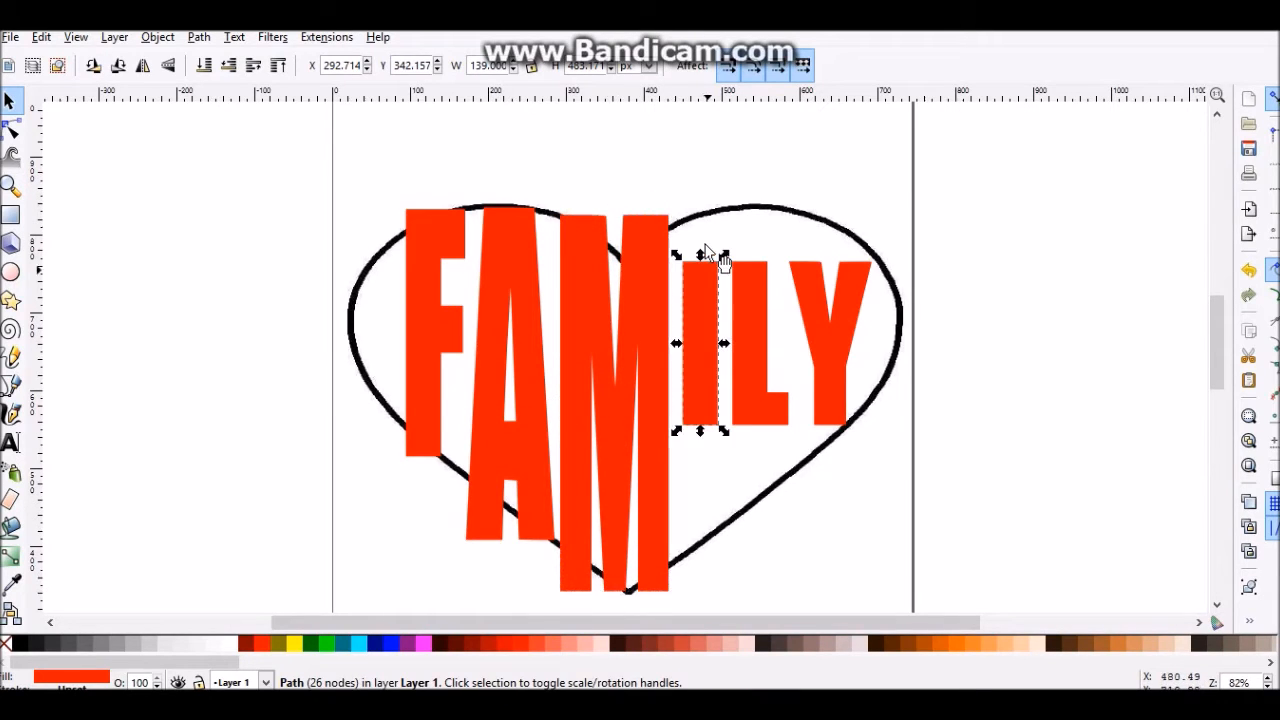
left_click_drag(702, 257, 700, 214)
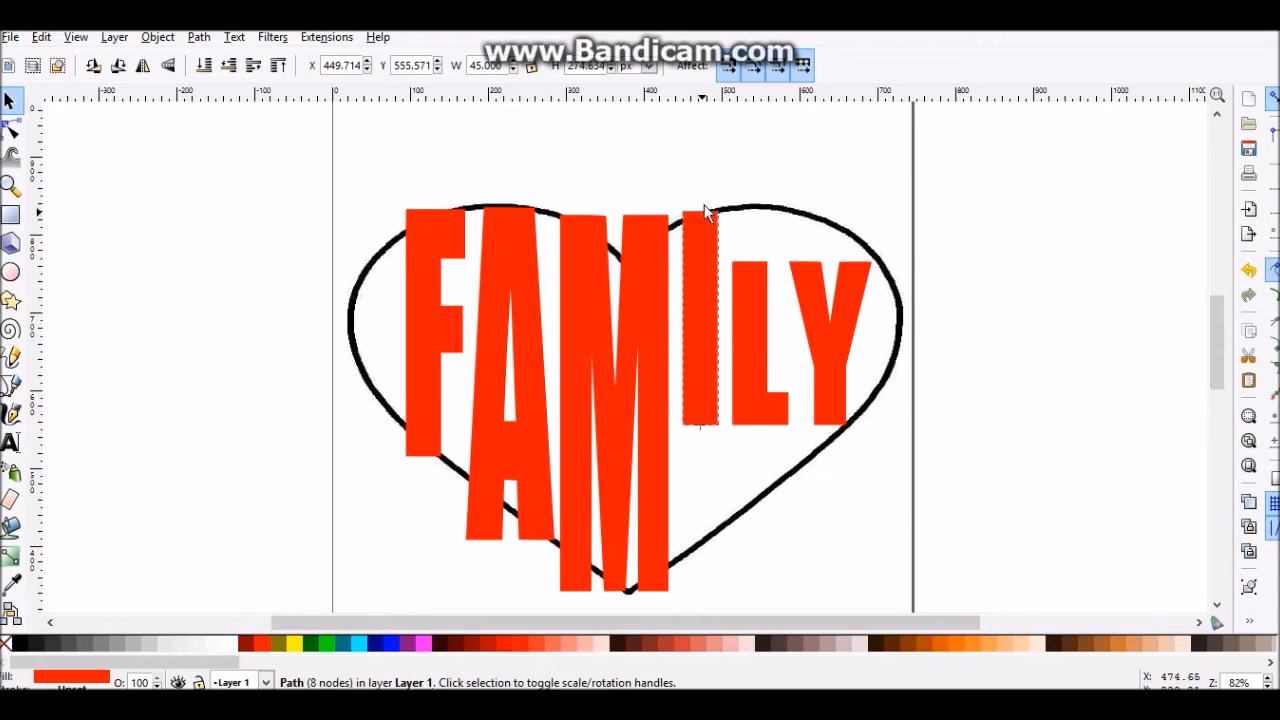
left_click_drag(704, 437, 696, 564)
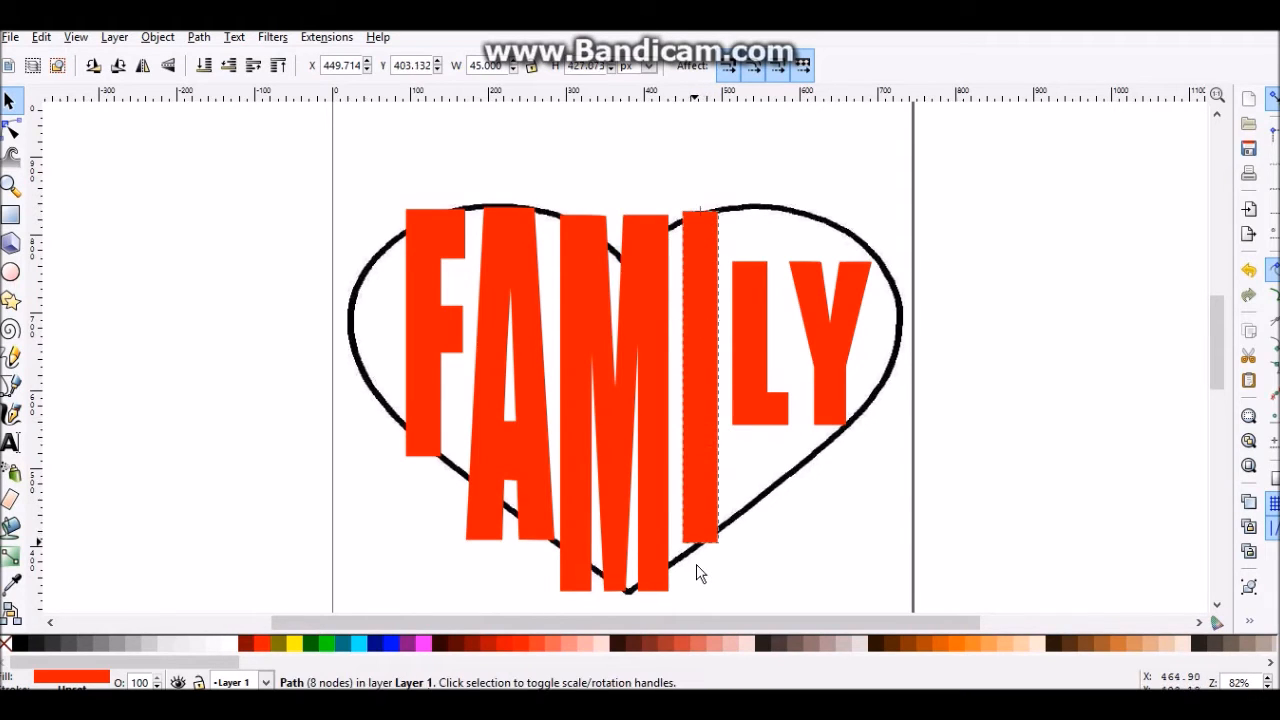
Stretch the L and Y vertically so both extend to the heart's upper and lower edges.
left_click(762, 396)
left_click_drag(743, 243, 746, 205)
left_click_drag(760, 432, 762, 518)
left_click(835, 373)
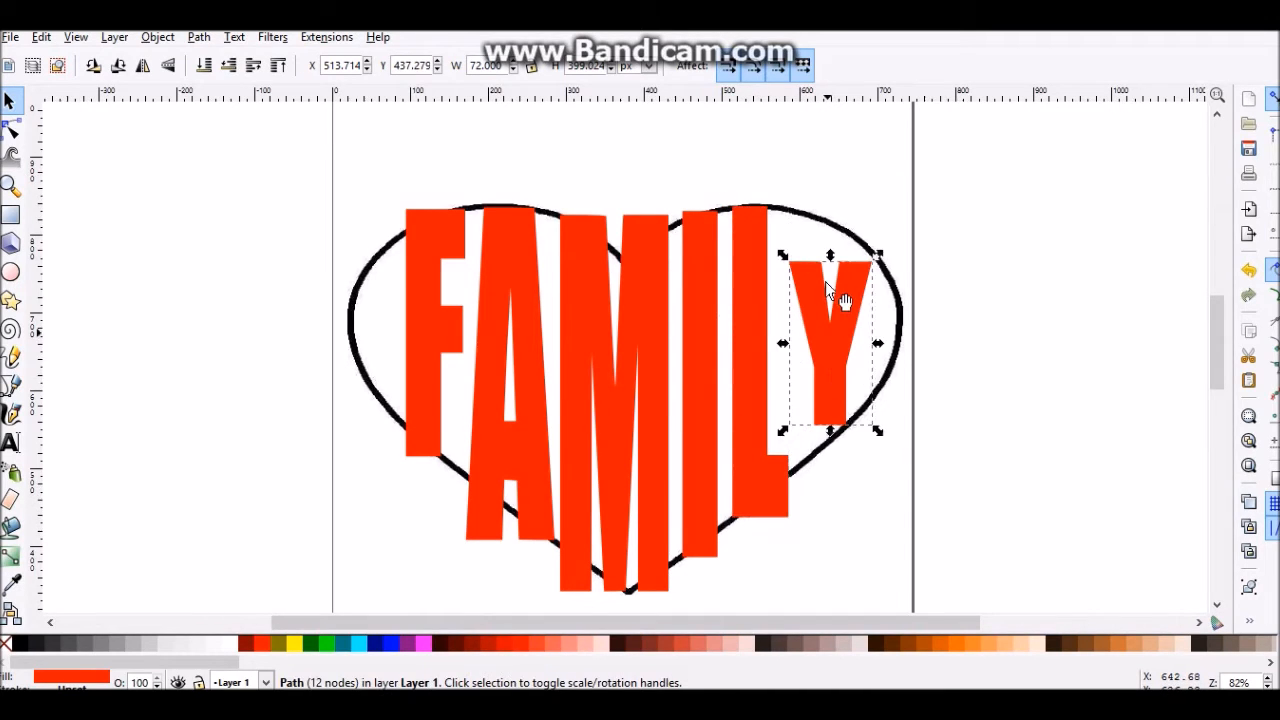
left_click_drag(829, 256, 826, 205)
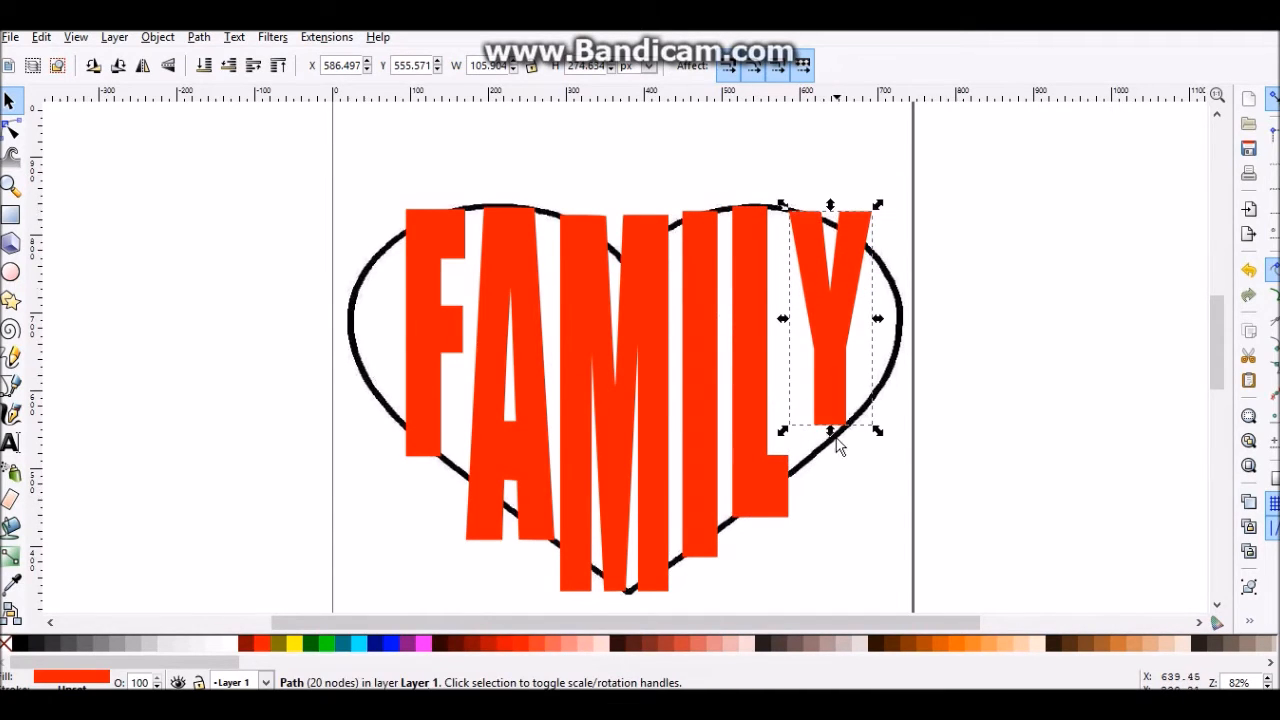
left_click_drag(833, 432, 819, 476)
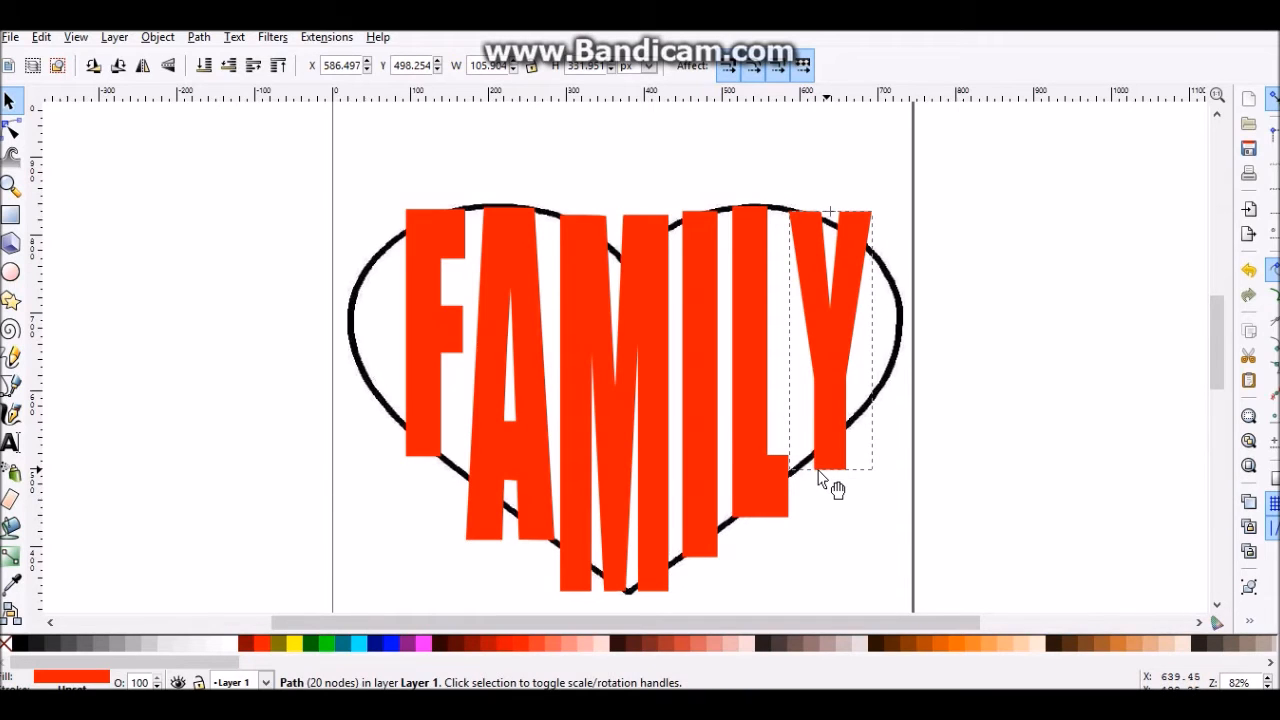
Move the F's top-left and bottom nodes so its edges follow the curve of the heart.
left_click(10, 130)
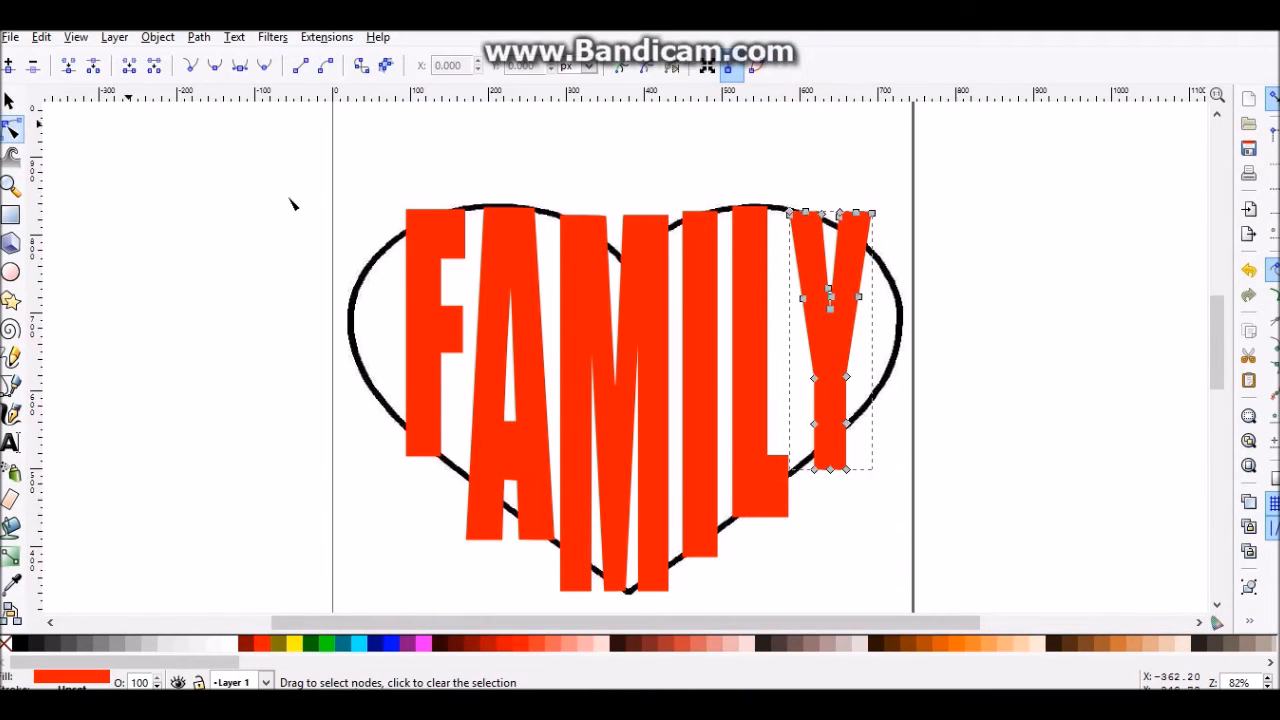
left_click(432, 244)
left_click_drag(407, 242, 438, 219)
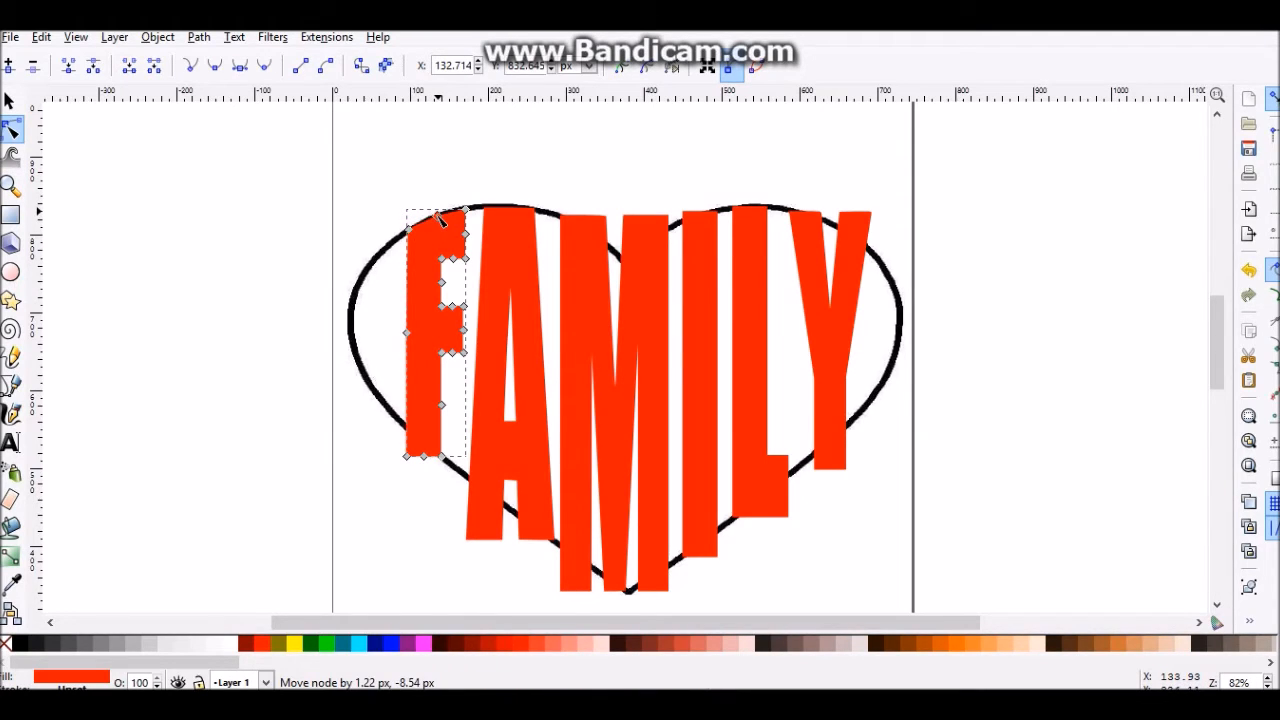
left_click_drag(407, 456, 413, 442)
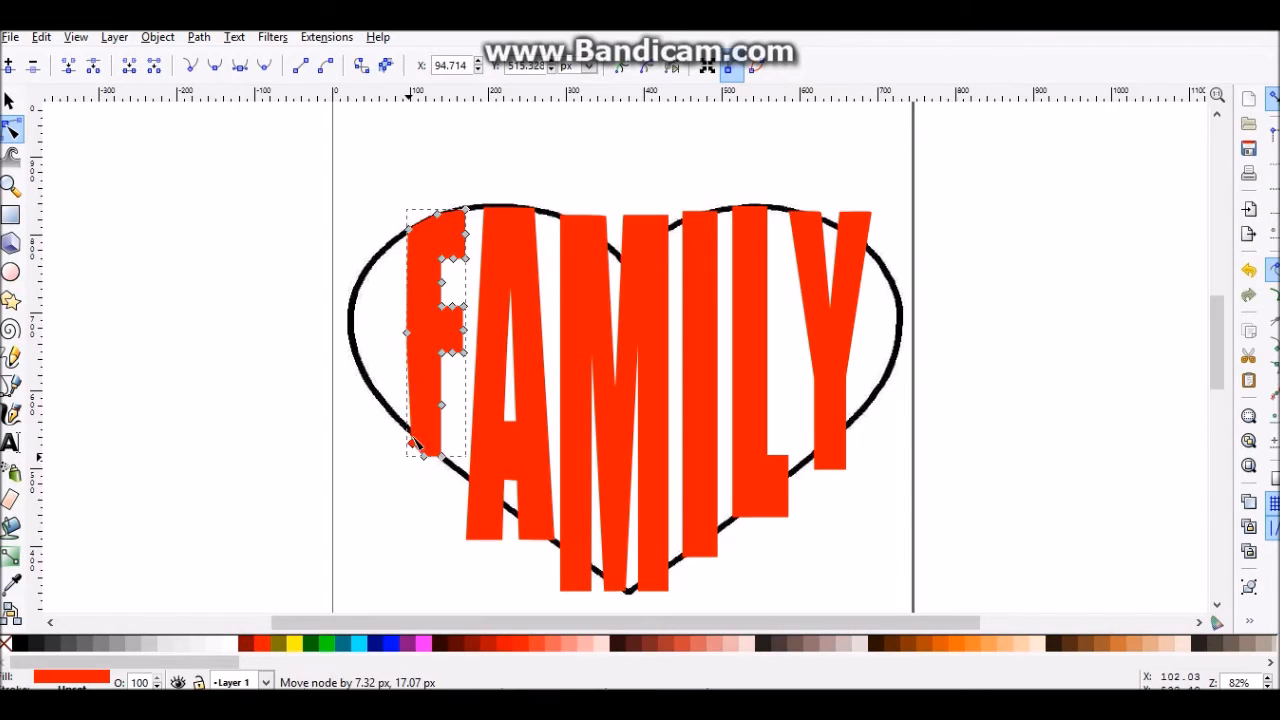
left_click_drag(427, 440, 428, 448)
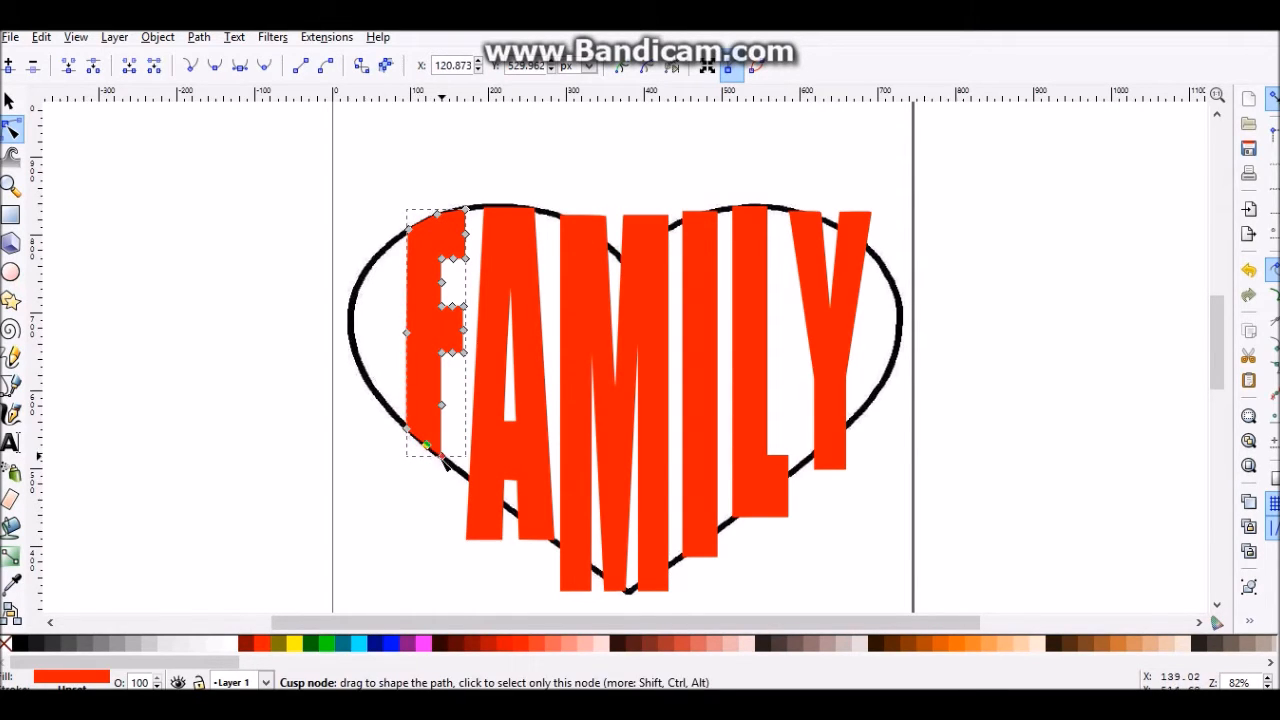
Adjust the A's top corner nodes and move the nodes of both feet up onto the heart's lower outline.
left_click(531, 337)
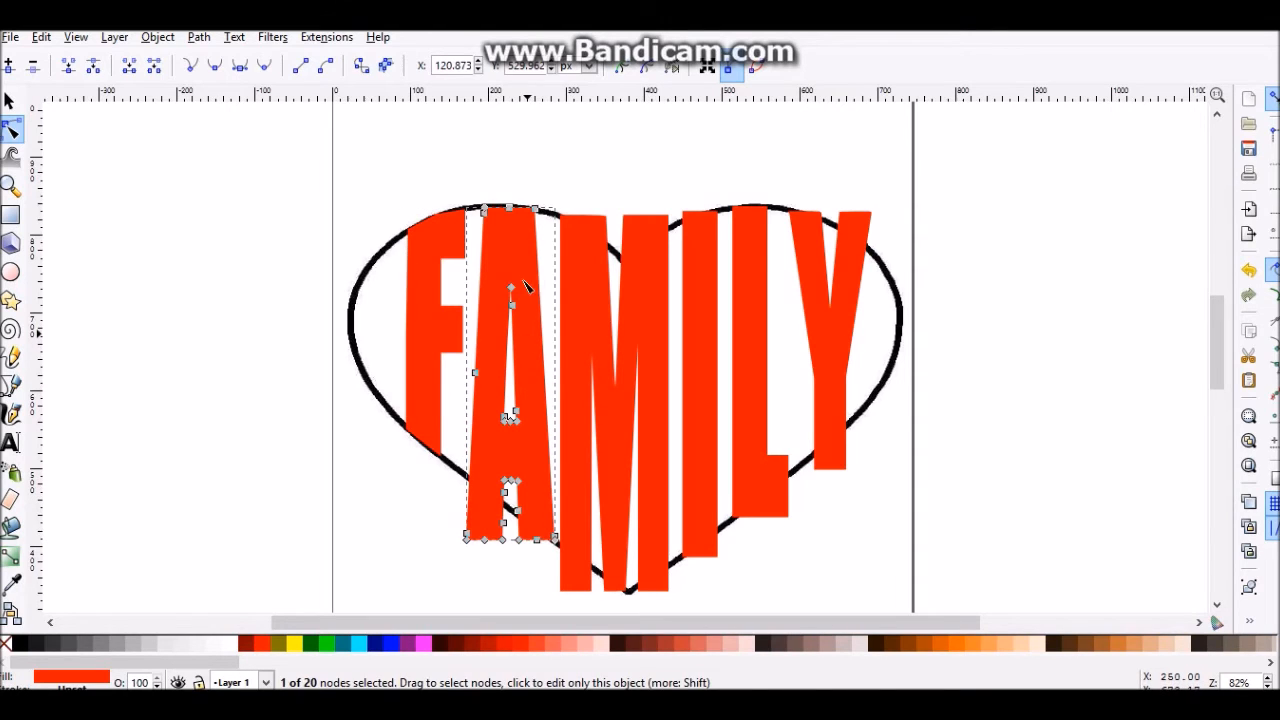
left_click_drag(538, 215, 539, 208)
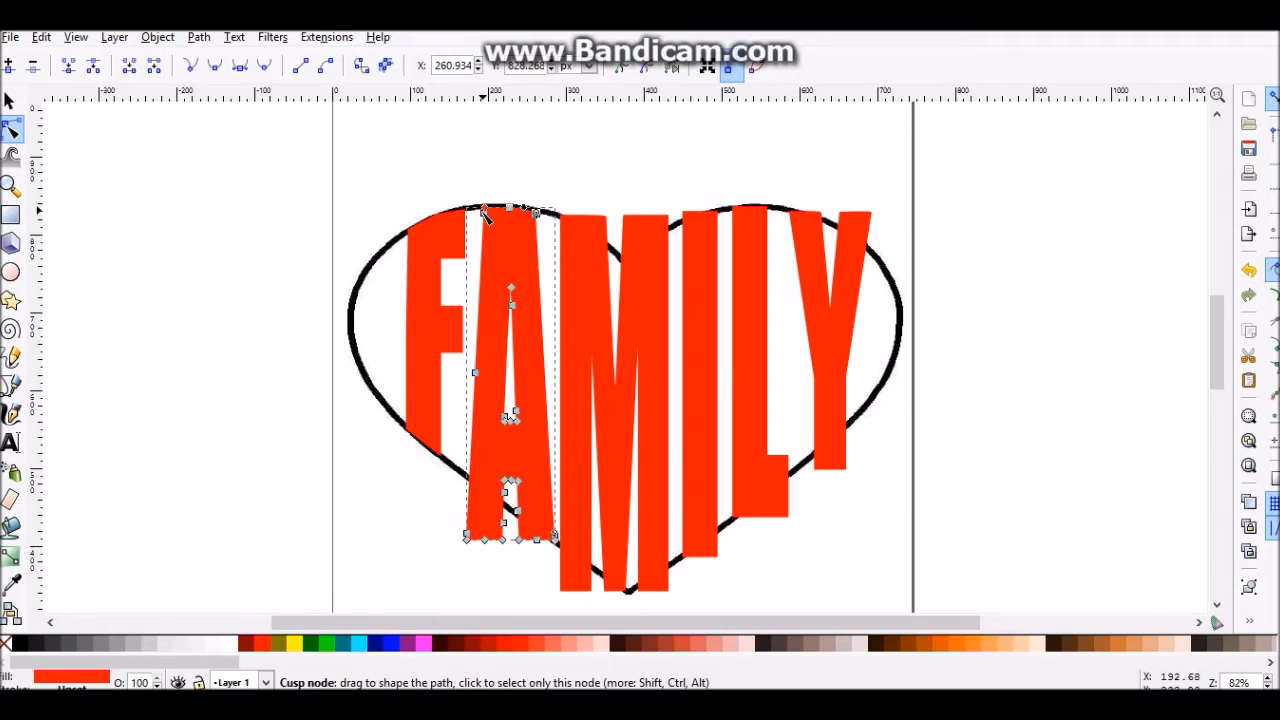
left_click(484, 212)
mouse_move(472, 530)
left_mouse_down()
mouse_move(479, 503)
mouse_move(469, 539)
left_mouse_up()
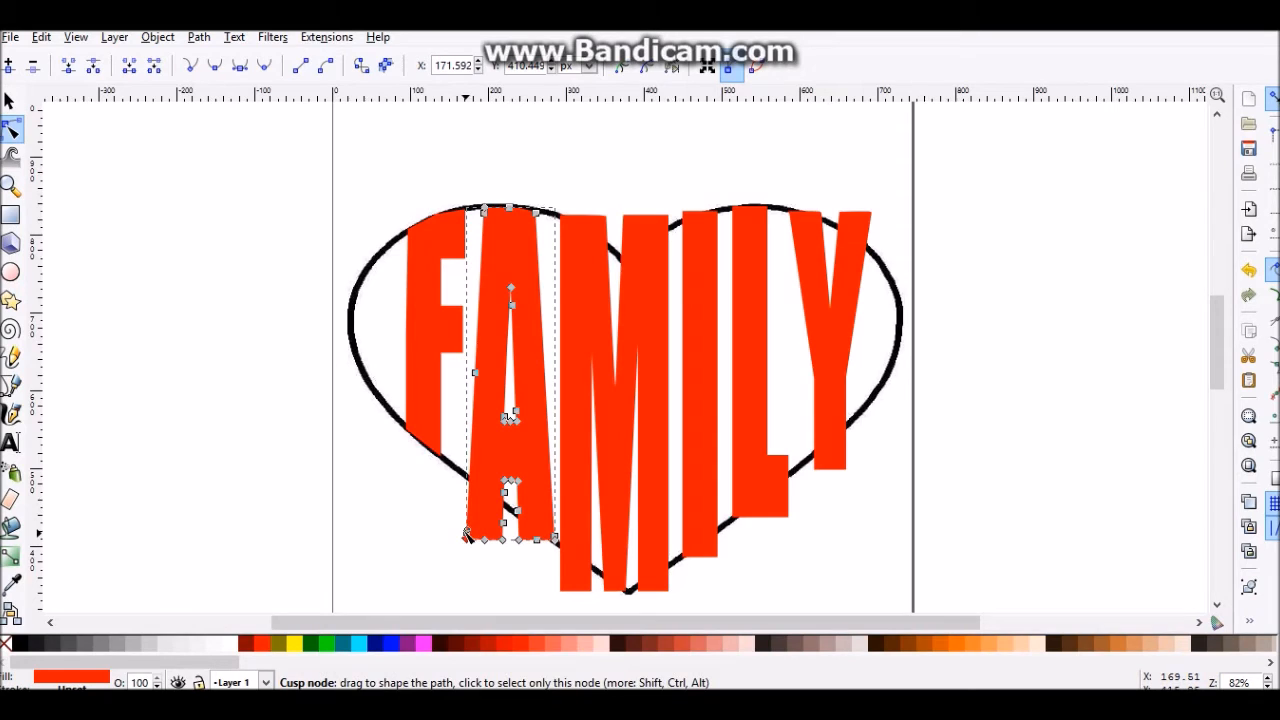
left_click_drag(467, 533, 470, 518)
left_click_drag(467, 478, 470, 479)
left_click_drag(466, 534, 503, 492)
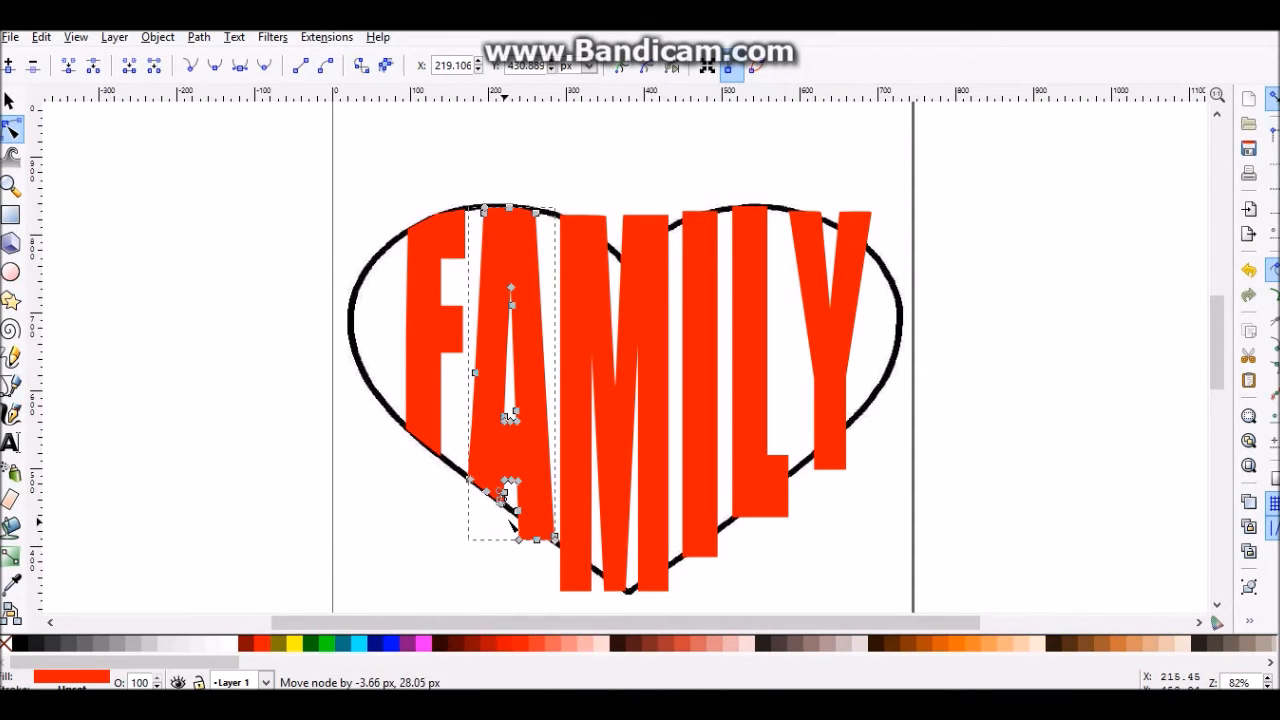
left_click_drag(521, 541, 550, 540)
Reposition the node on the inner edge of the A's left leg to refine the leg's shape.
left_click(534, 566)
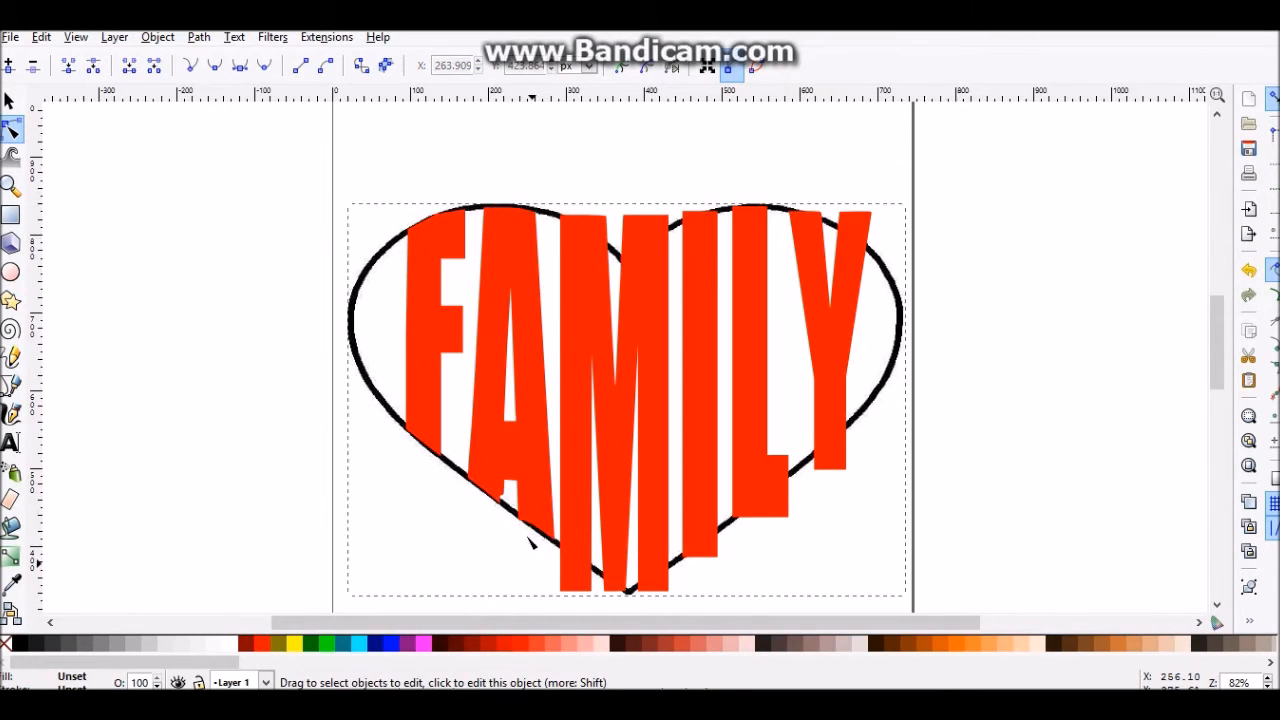
left_click(507, 505)
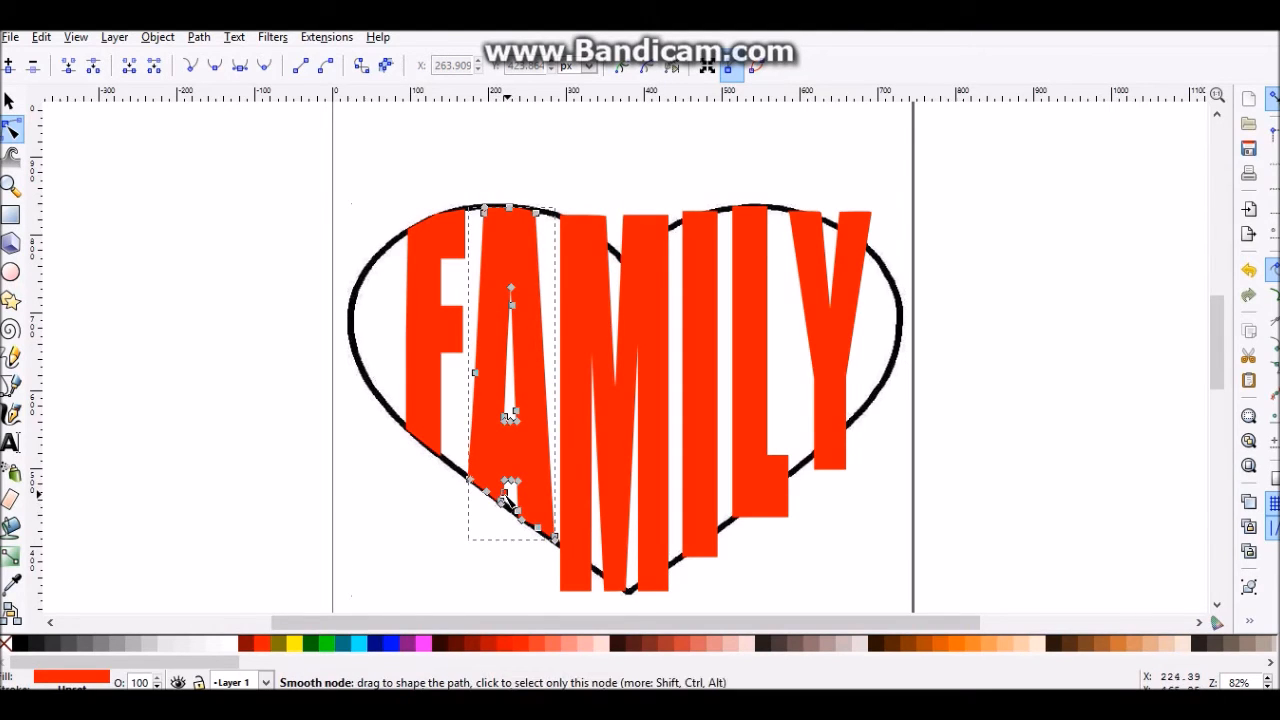
left_click(503, 493)
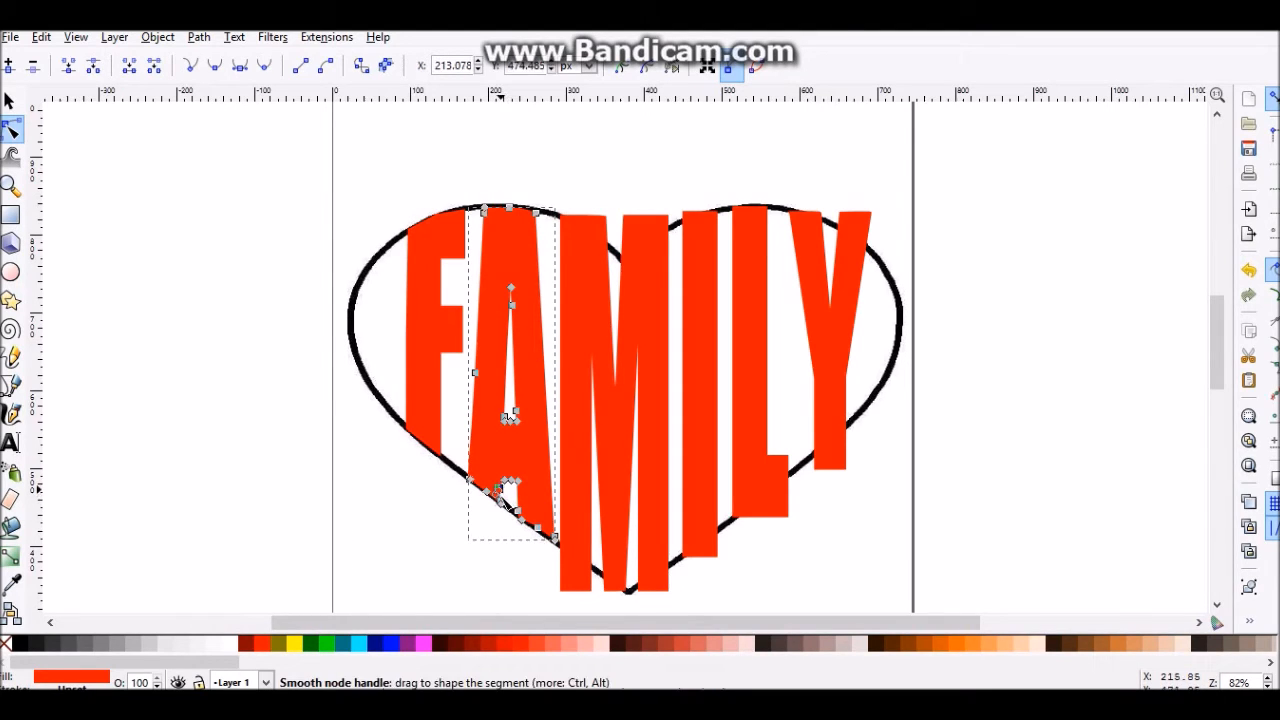
left_click_drag(500, 493, 511, 492)
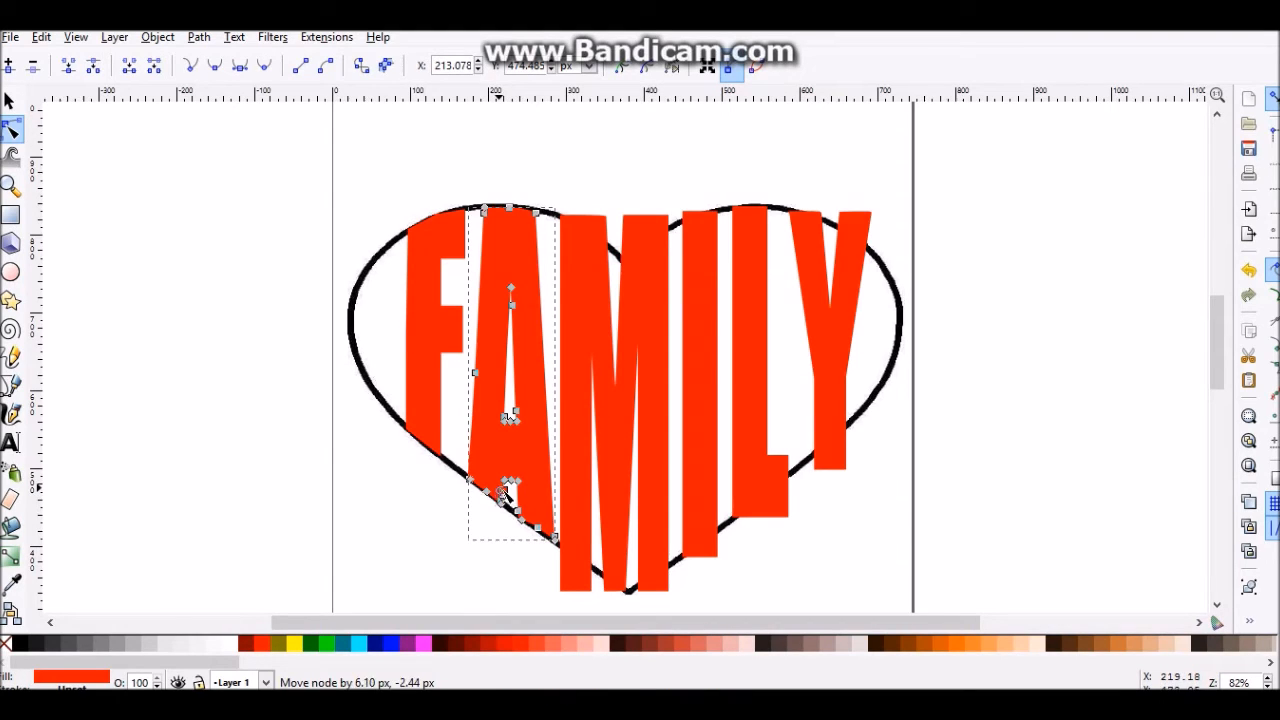
Reshape the M's nodes so its left foot and top edges follow the heart outline, dipping into the central notch.
left_click(602, 290)
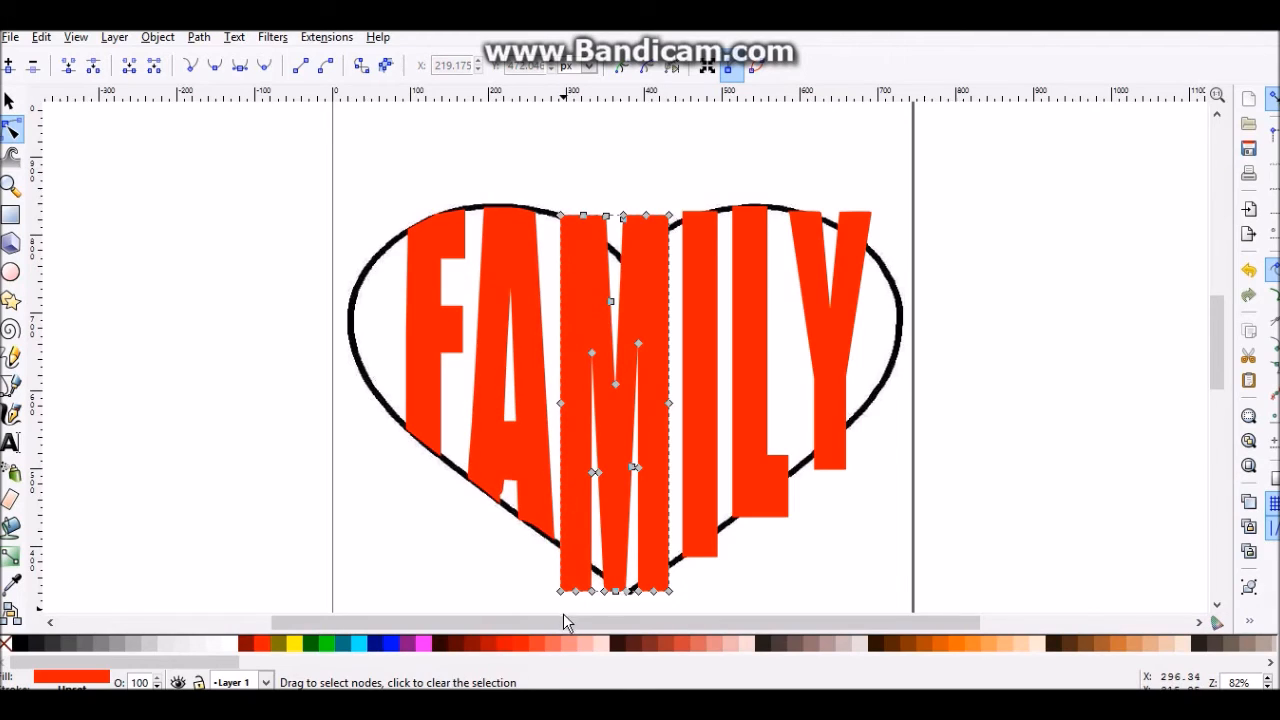
left_click_drag(560, 591, 592, 568)
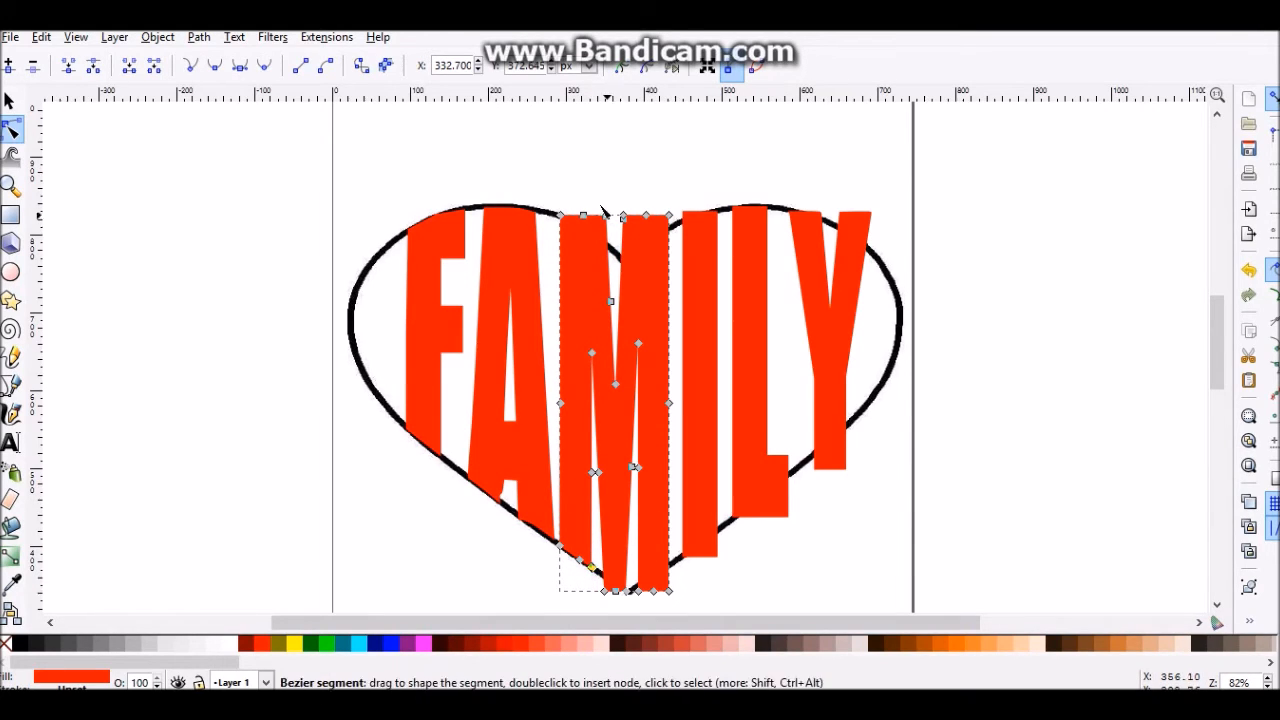
left_click_drag(607, 216, 583, 225)
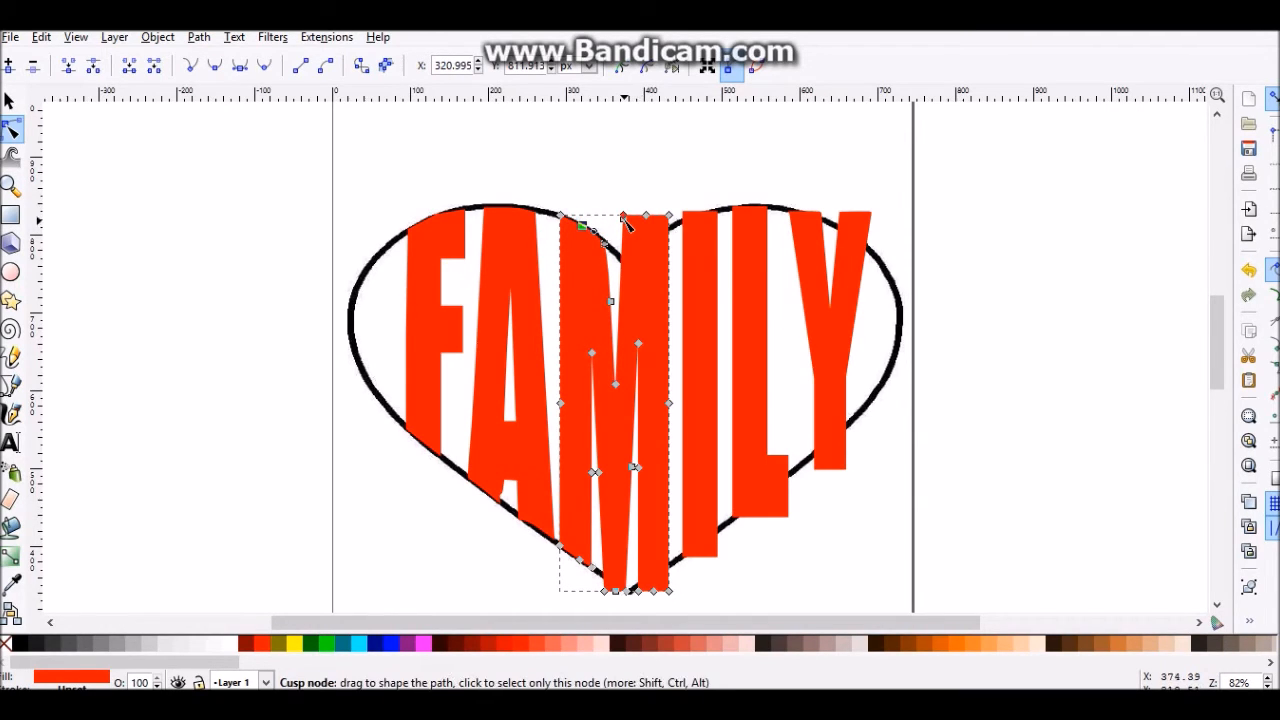
double_click(623, 220)
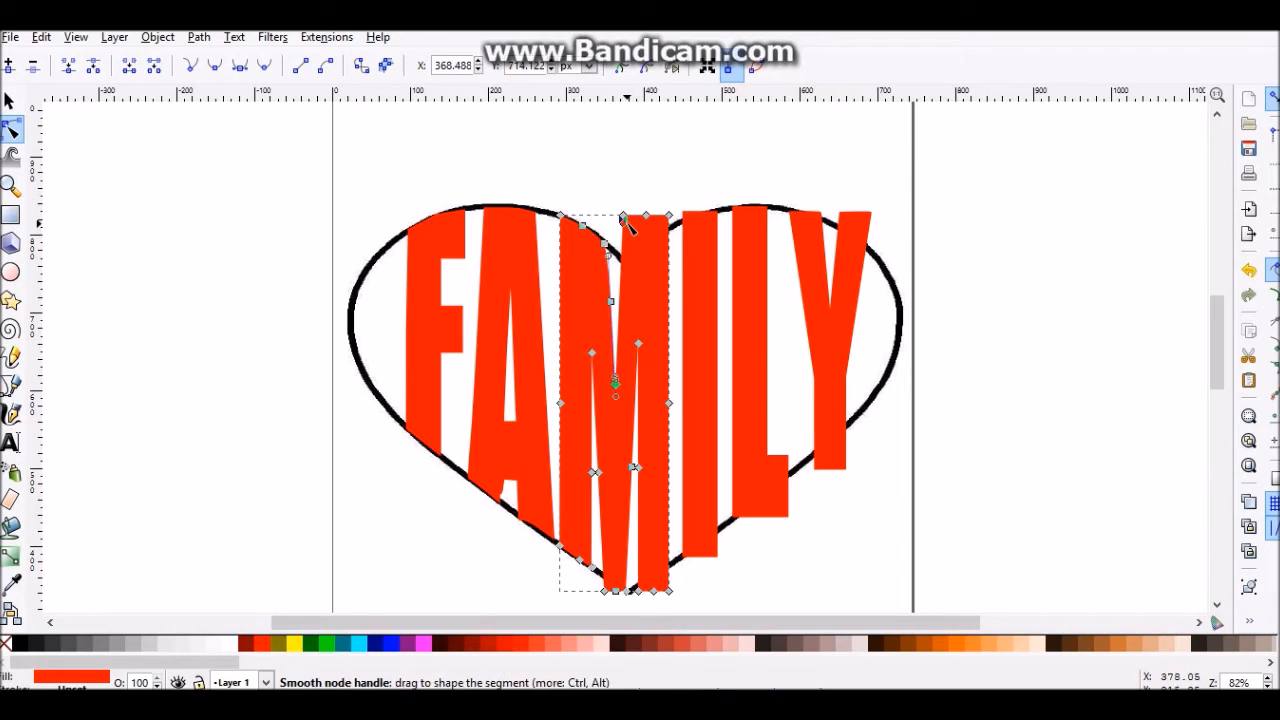
left_click_drag(624, 229, 670, 226)
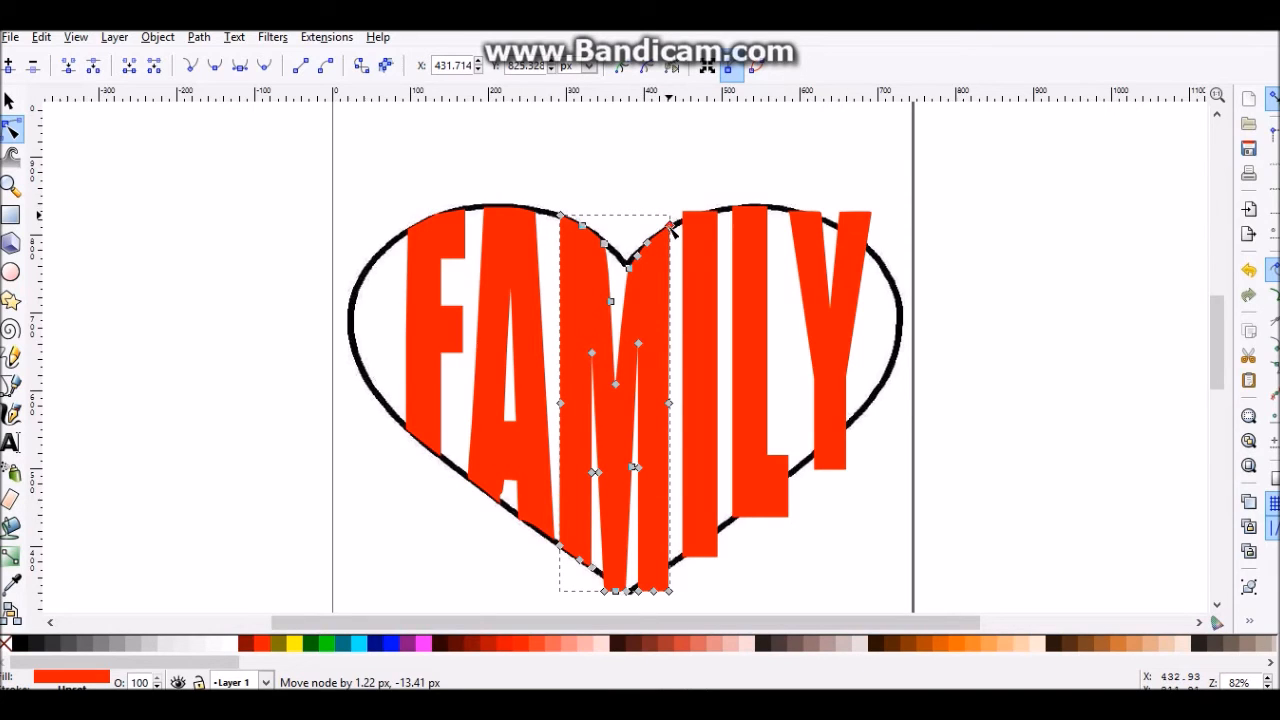
Move the bottom nodes of the M and the top and bottom nodes of the I onto the heart outline.
left_click_drag(601, 573, 719, 536)
left_click(700, 552)
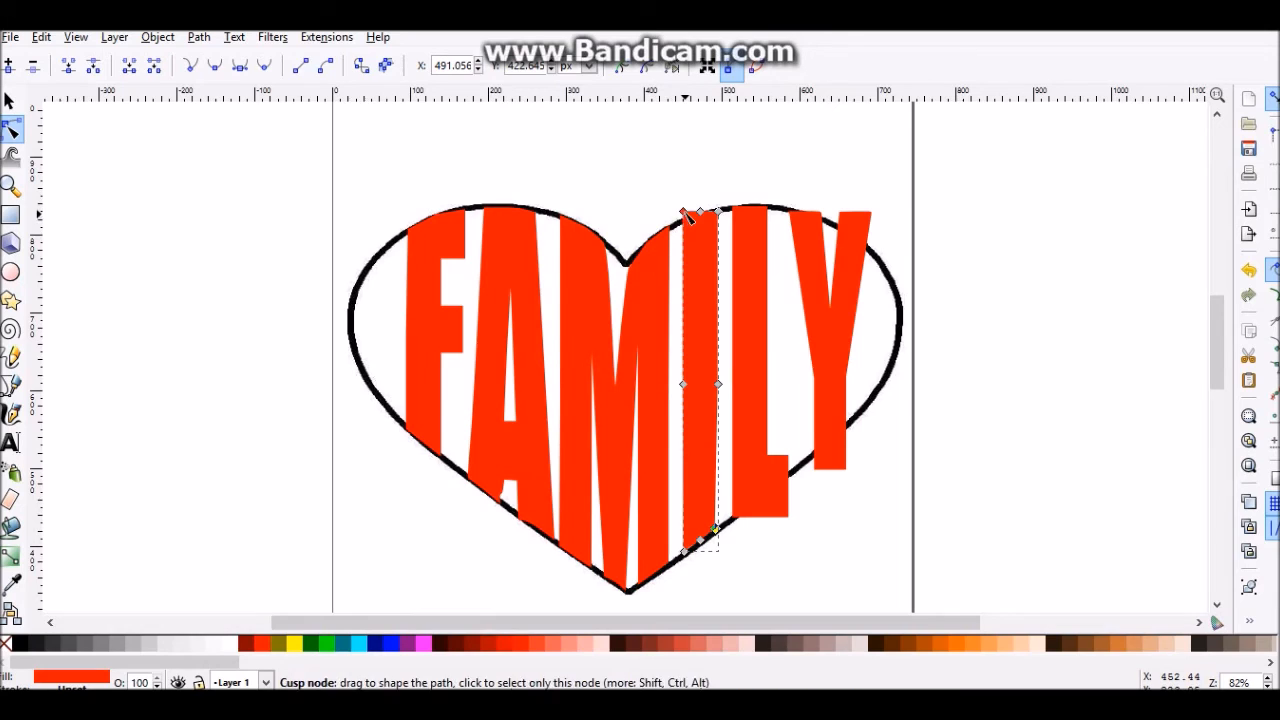
left_click_drag(683, 215, 770, 210)
Move the L's lower nodes up so its foot is slanted along the heart's lower outline.
left_click(743, 262)
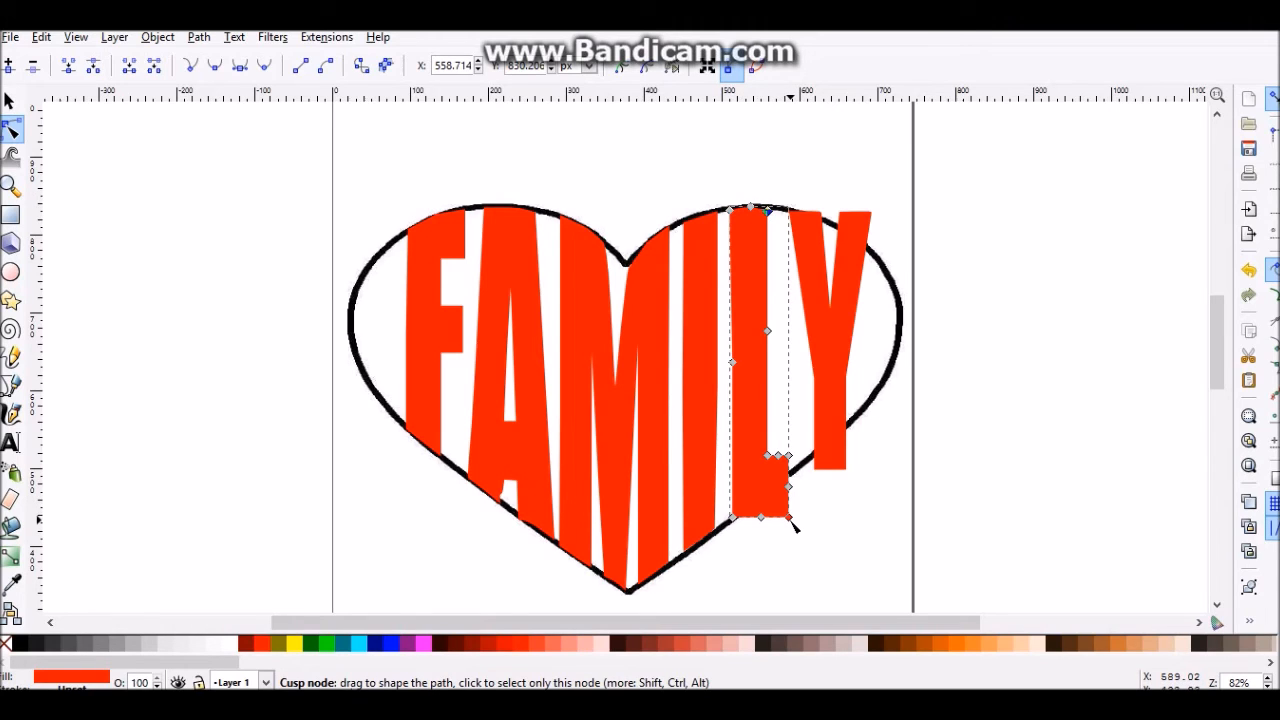
left_click_drag(790, 519, 789, 477)
left_click_drag(762, 518, 780, 484)
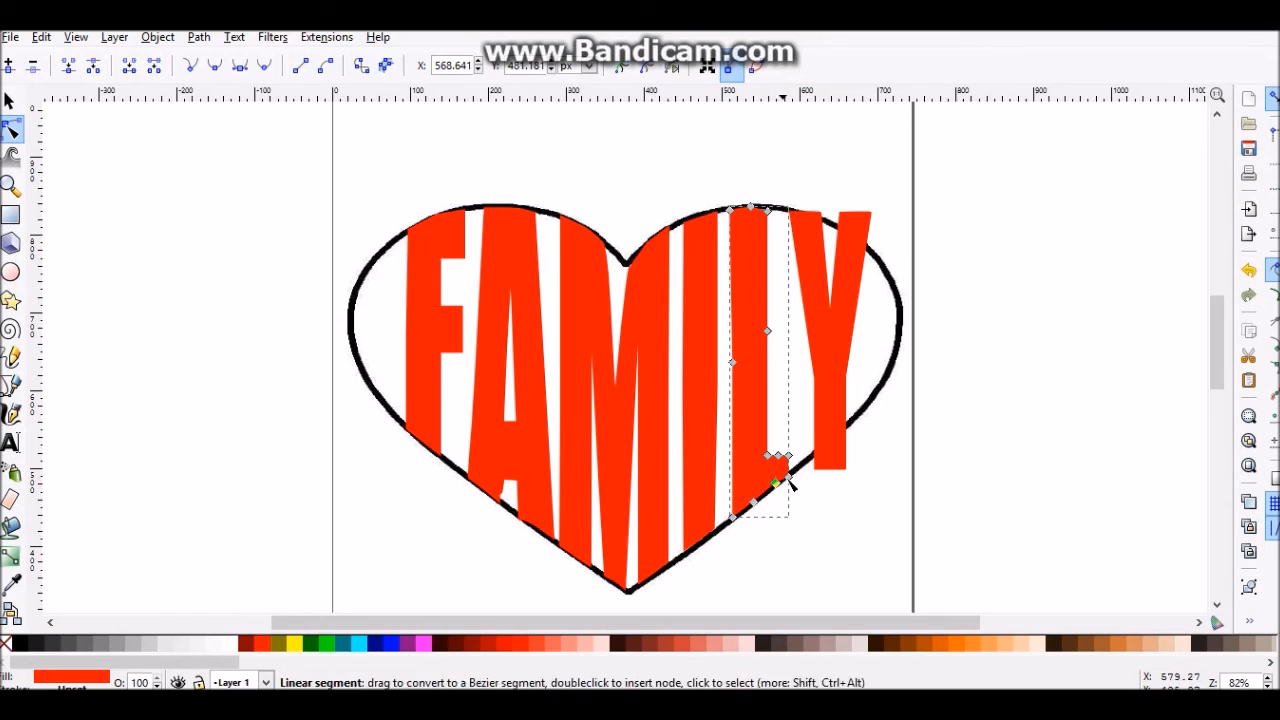
left_click(790, 478)
Reshape the Y by moving its stem's bottom nodes and the top nodes of both arms onto the heart outline.
left_click(829, 474)
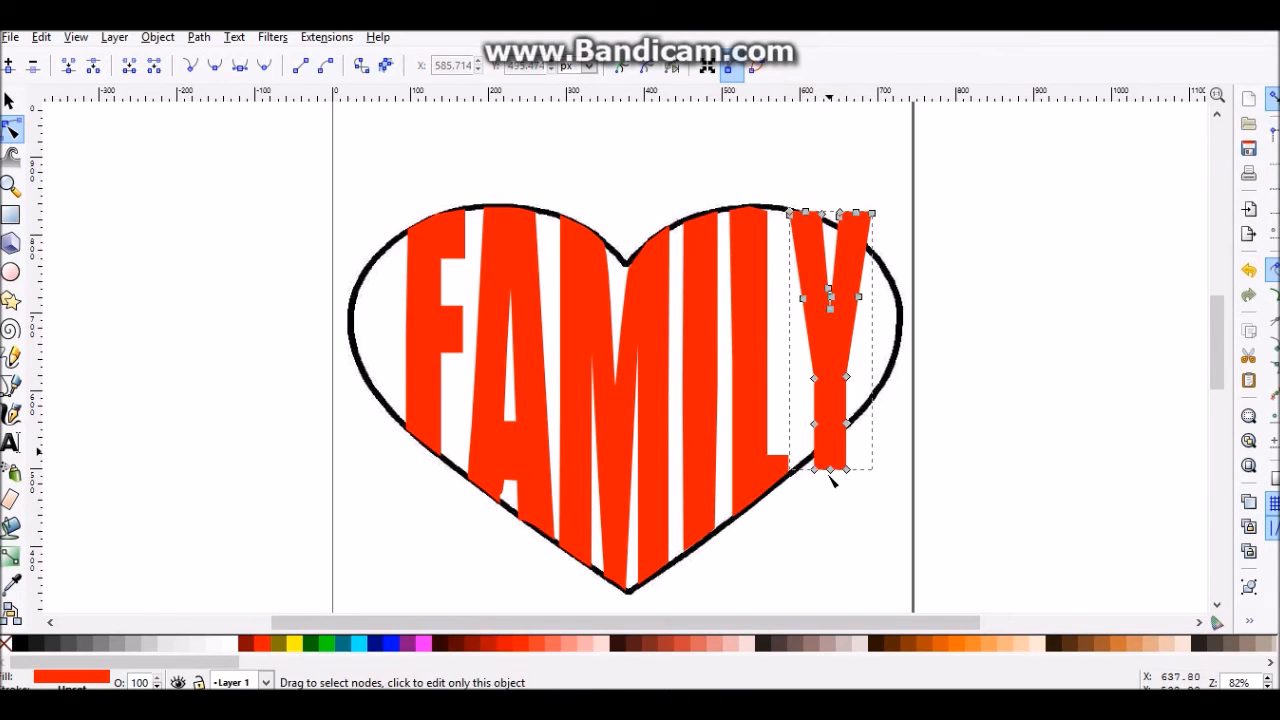
left_click_drag(822, 471, 845, 434)
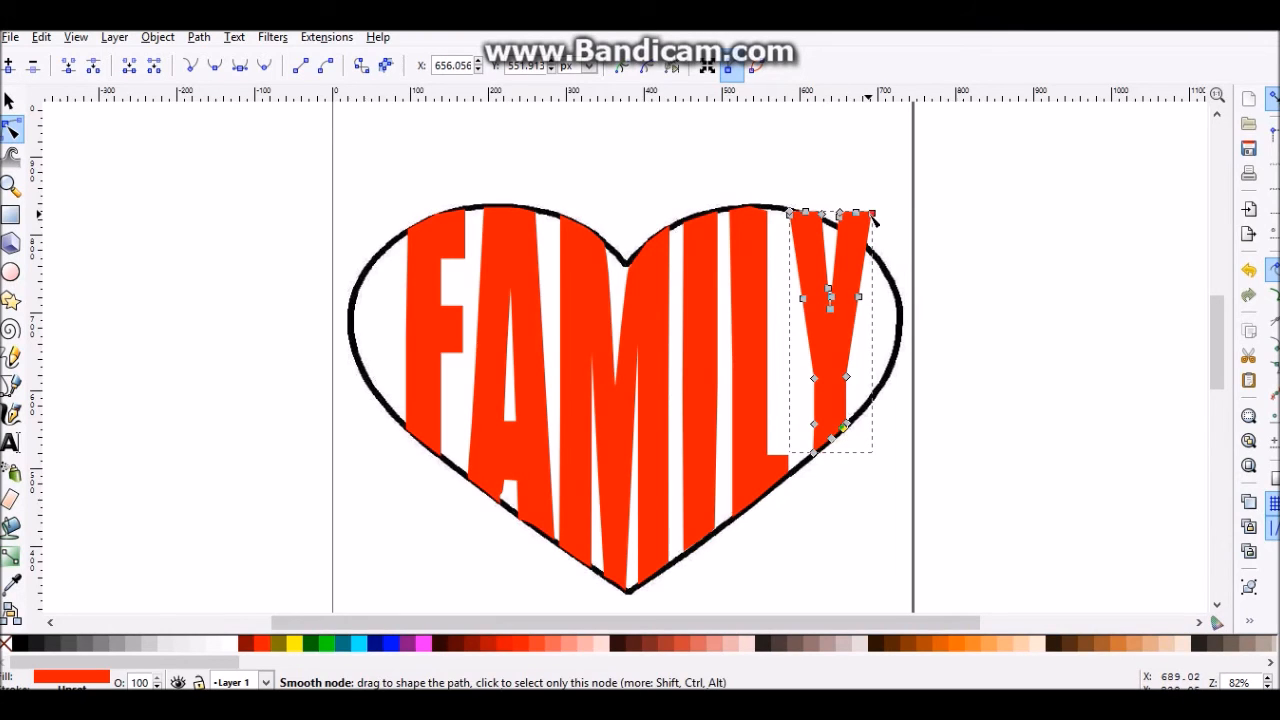
left_click_drag(868, 222, 871, 248)
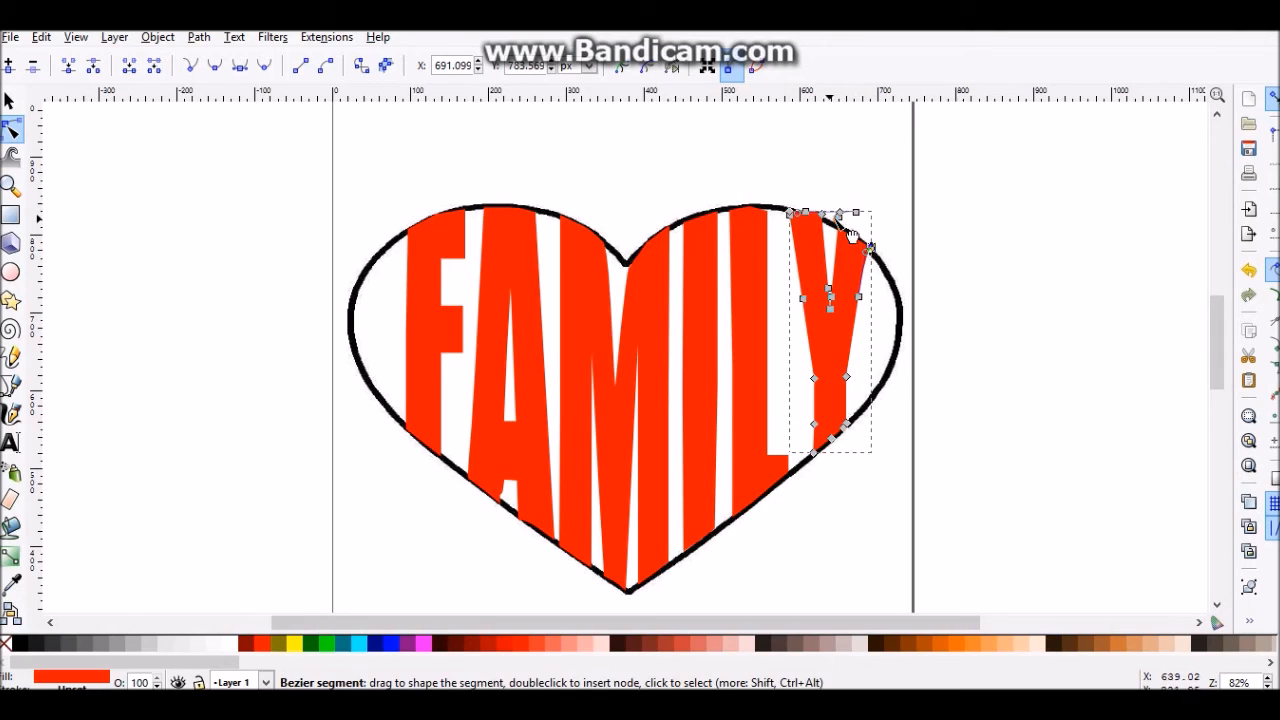
left_click_drag(842, 248, 847, 236)
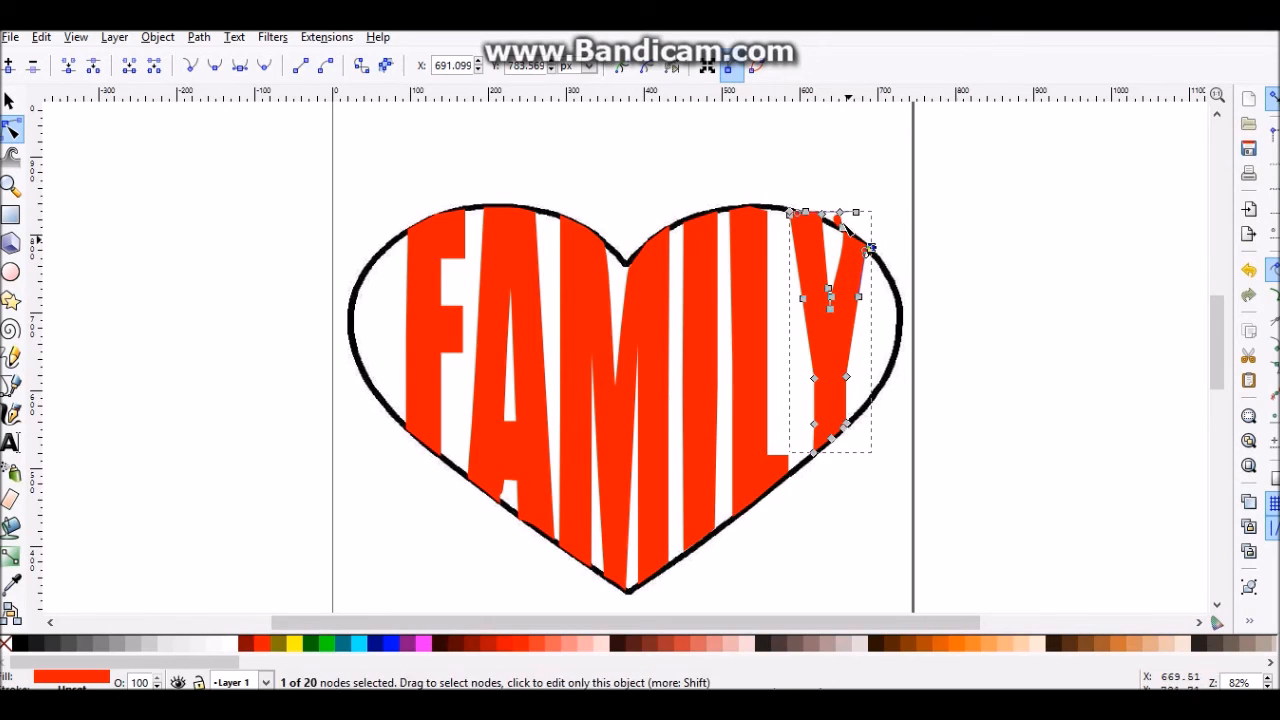
left_click_drag(849, 233, 804, 216)
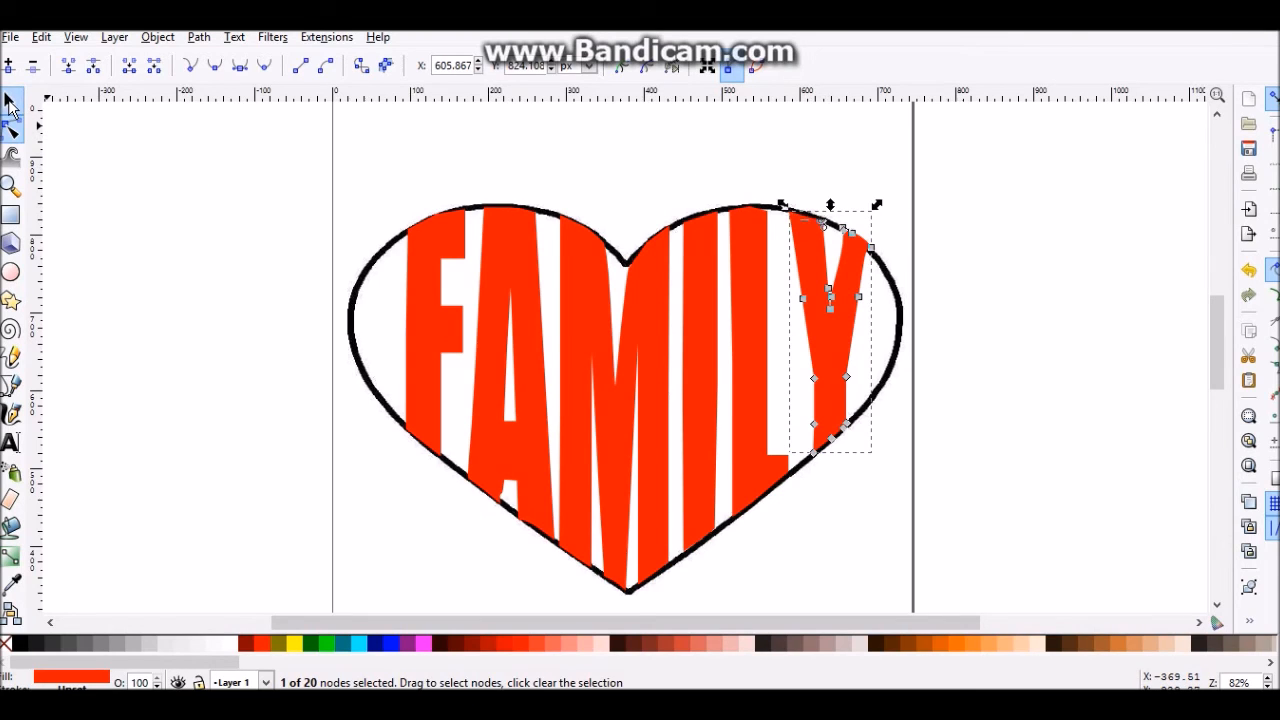
Refine the outer corner node of the Y's right arm so it meets the heart's curve.
left_click(10, 101)
left_click(850, 275)
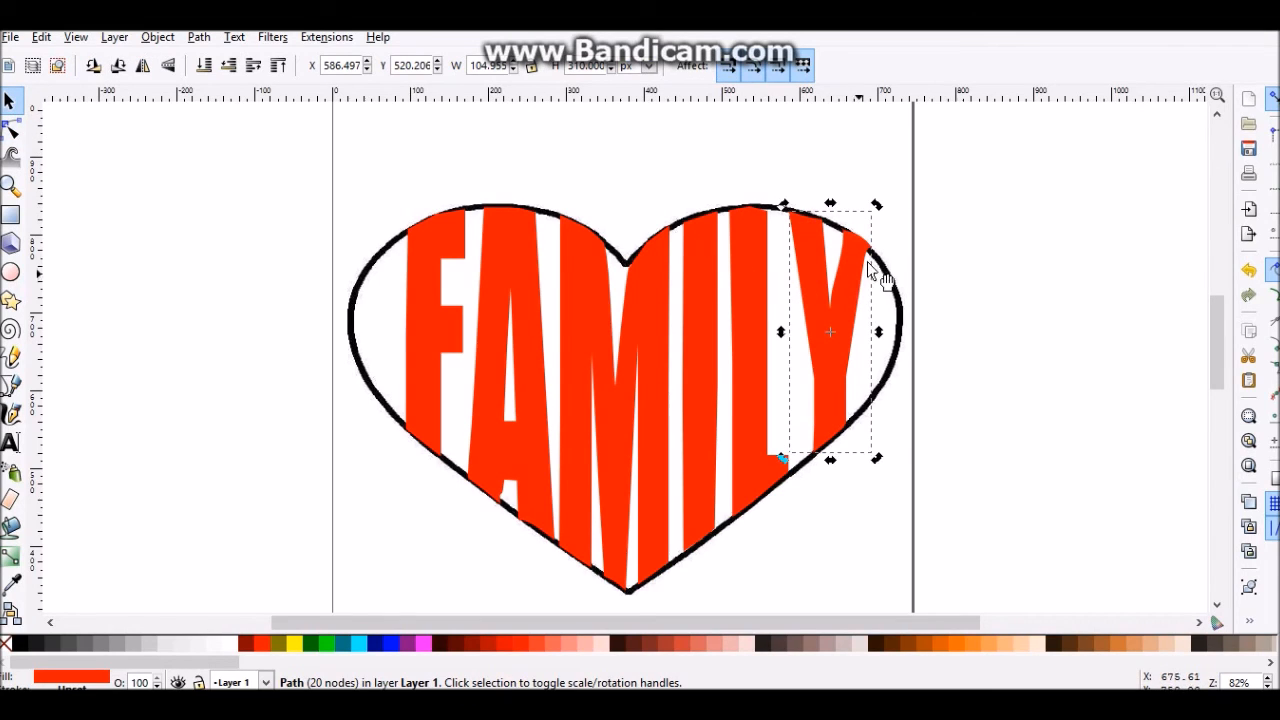
double_click(844, 272)
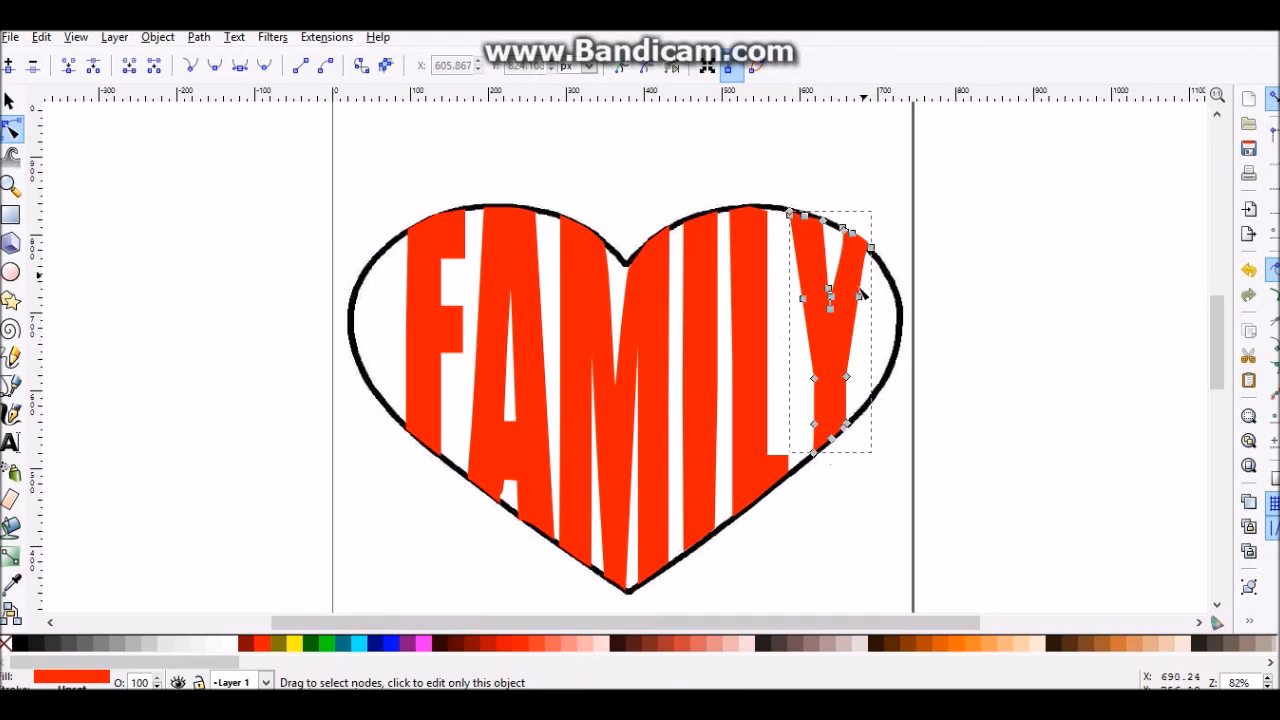
mouse_move(871, 250)
left_mouse_down()
mouse_move(880, 290)
mouse_move(872, 256)
left_mouse_up()
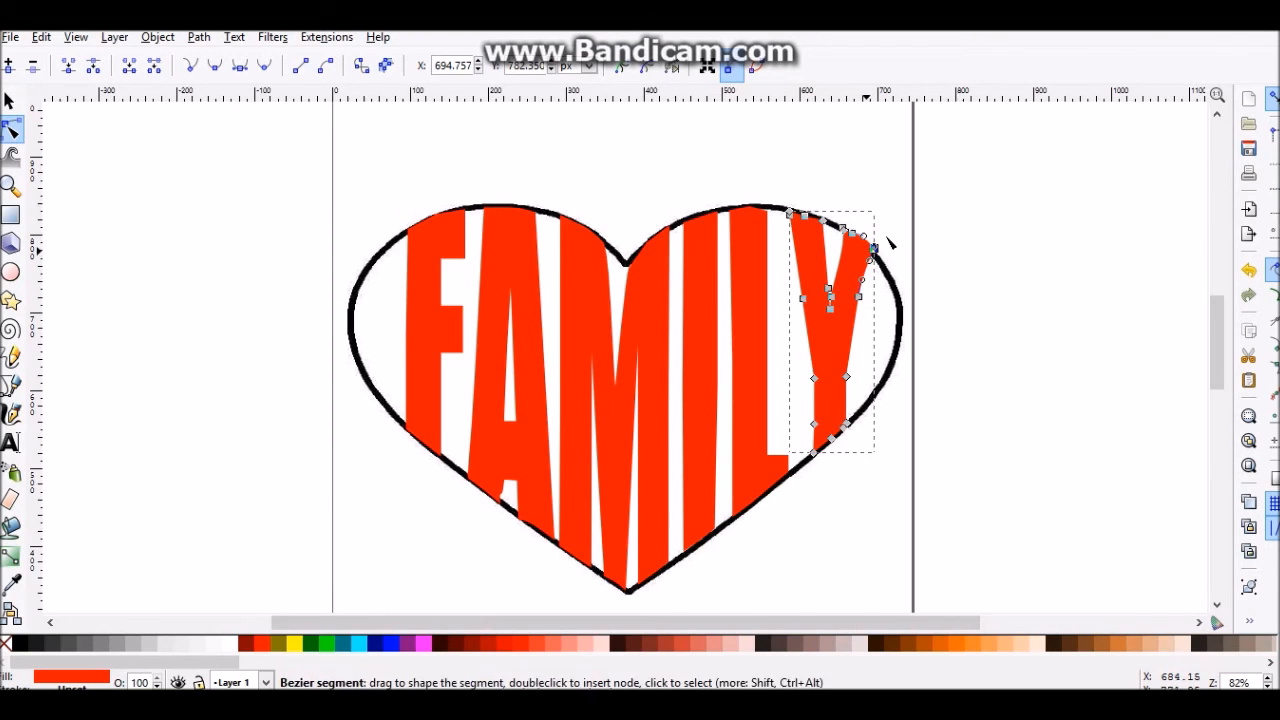
left_click(829, 228)
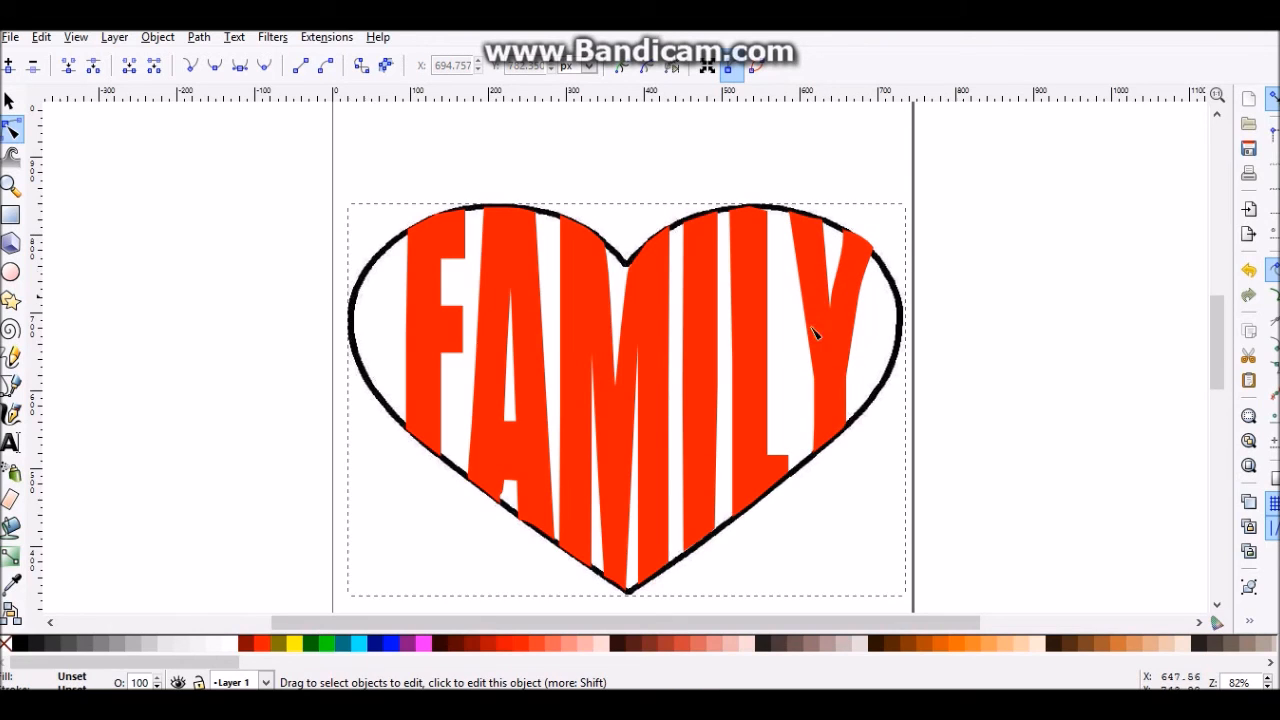
Adjust the M's bottom node at the heart's point so the letter ends in the tip of the outline.
left_click(629, 584)
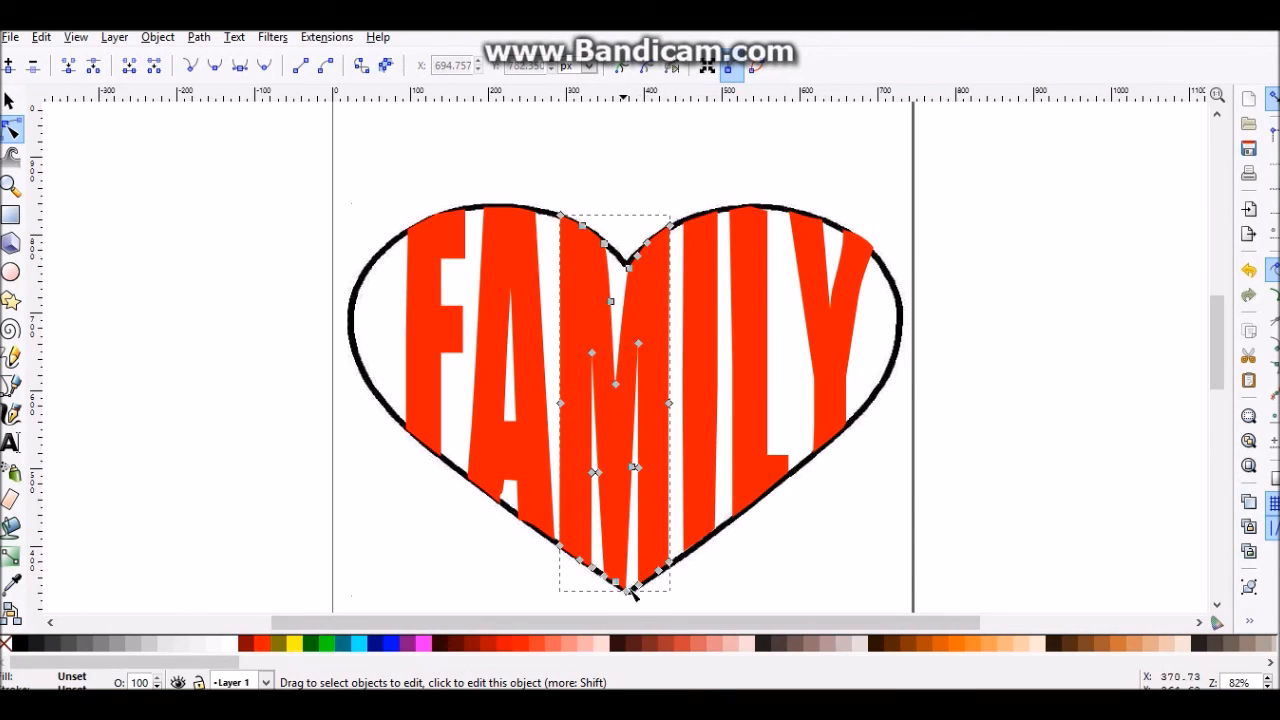
left_click_drag(628, 595, 633, 592)
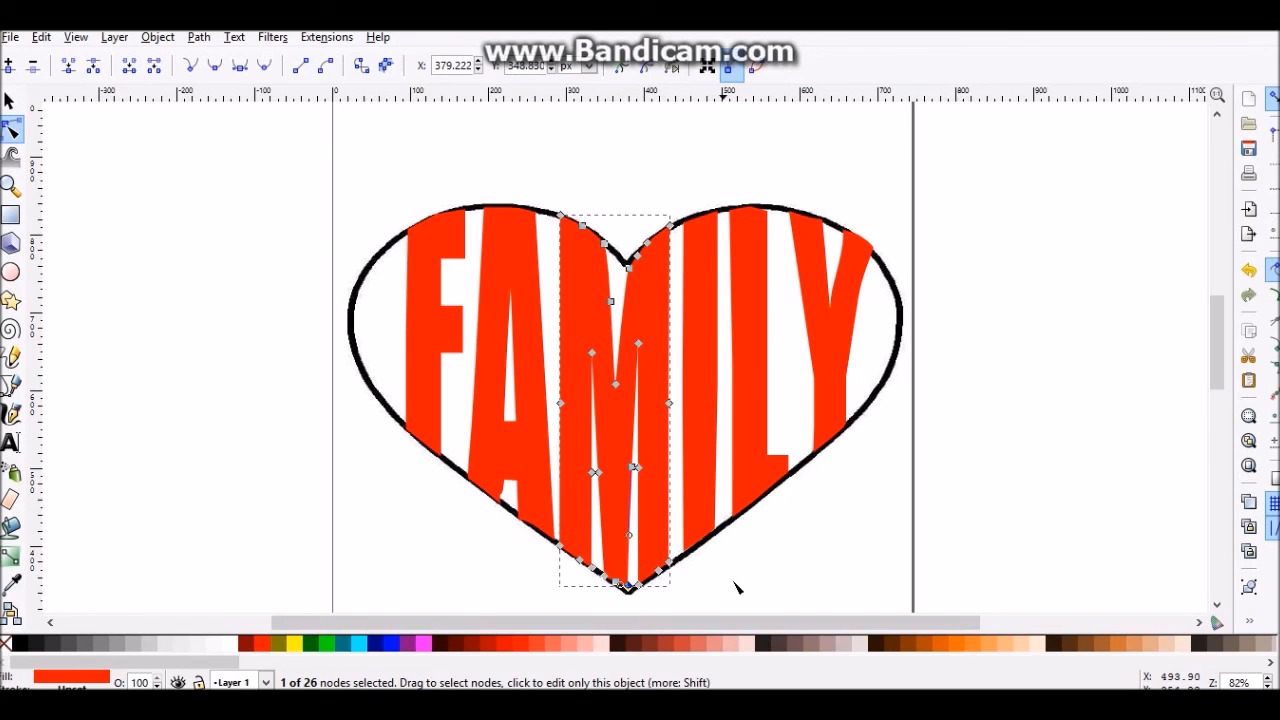
left_click(737, 586)
left_click(632, 588)
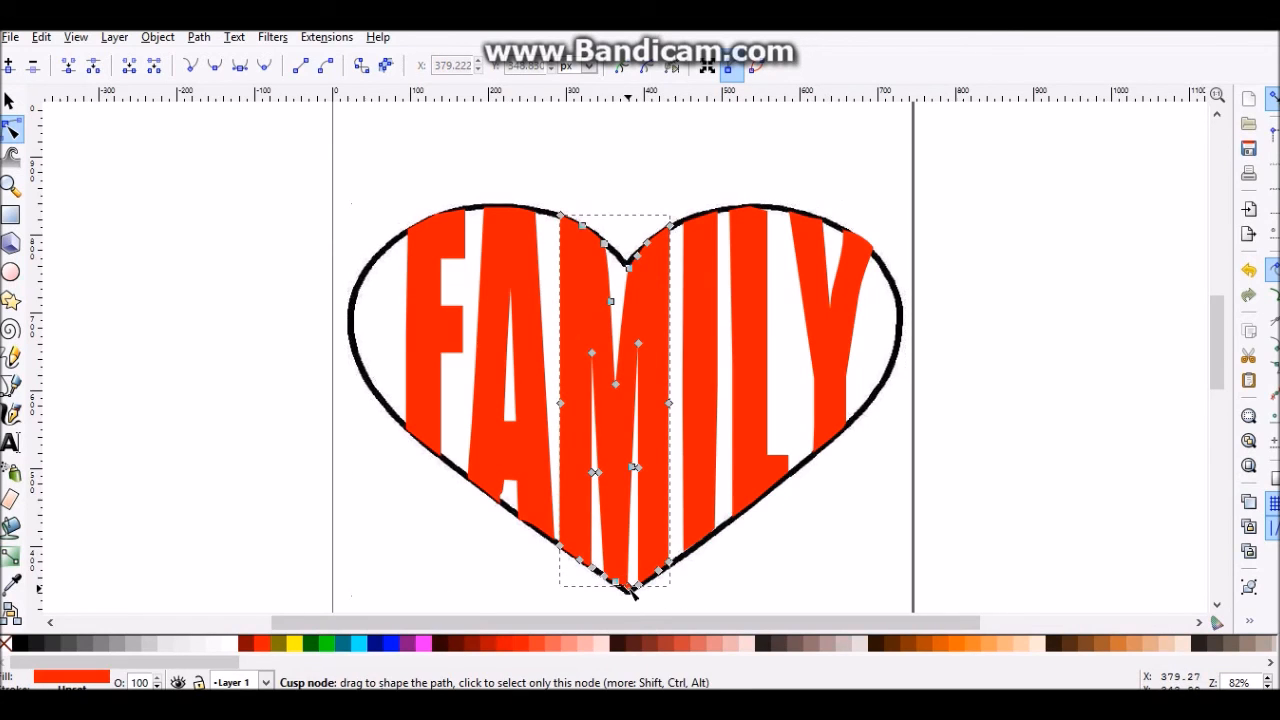
left_click_drag(630, 592, 632, 598)
left_click(740, 594)
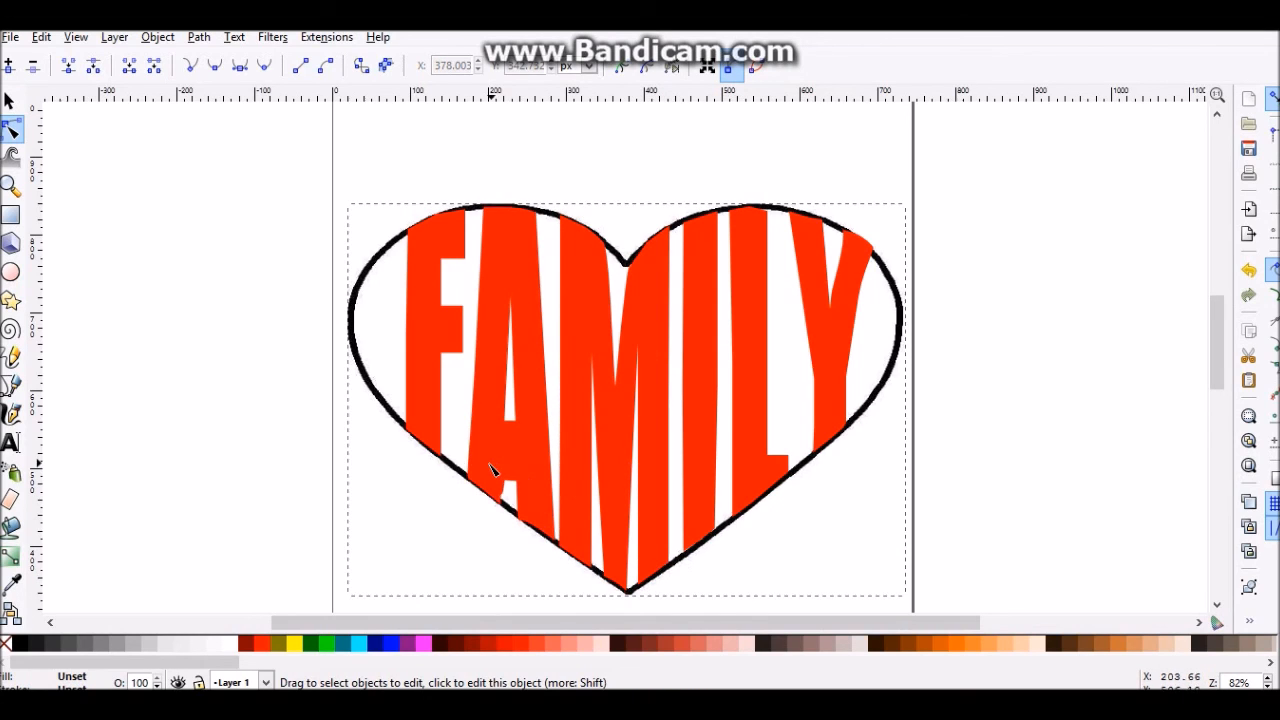
Adjust the nodes on the inner edge of the A's left foot to smooth its shape.
key("plus")
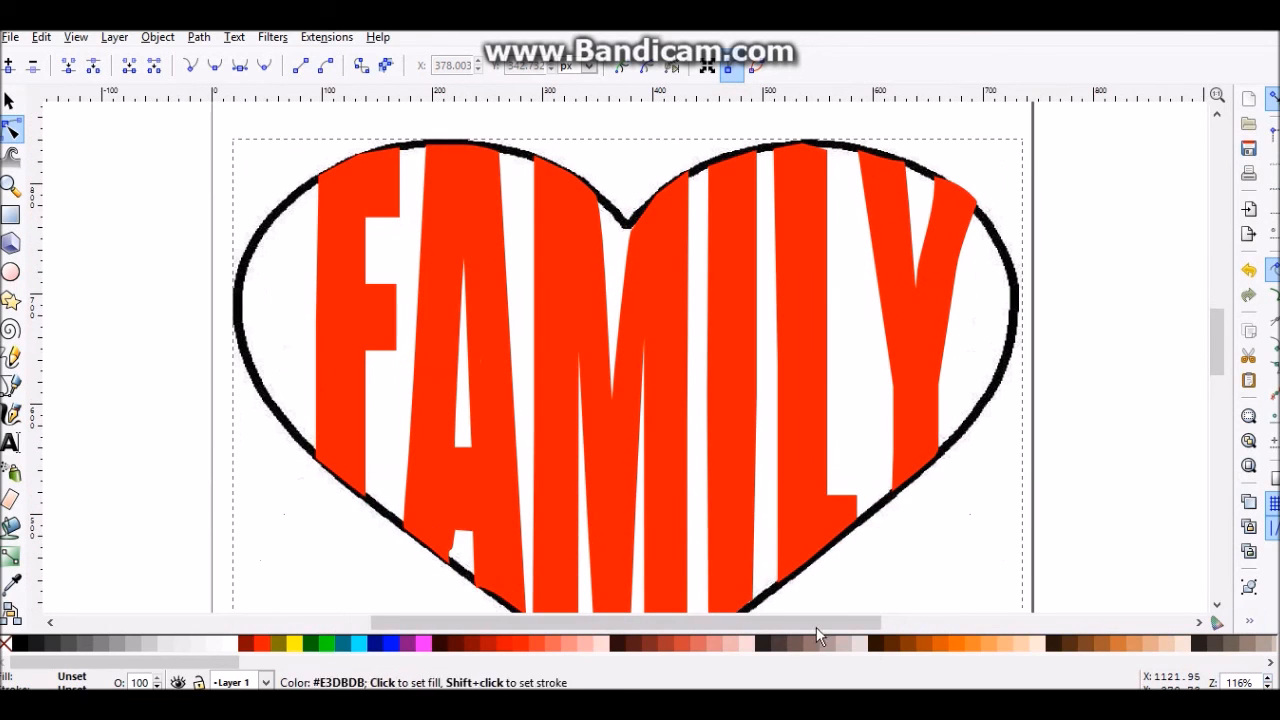
left_click(457, 540)
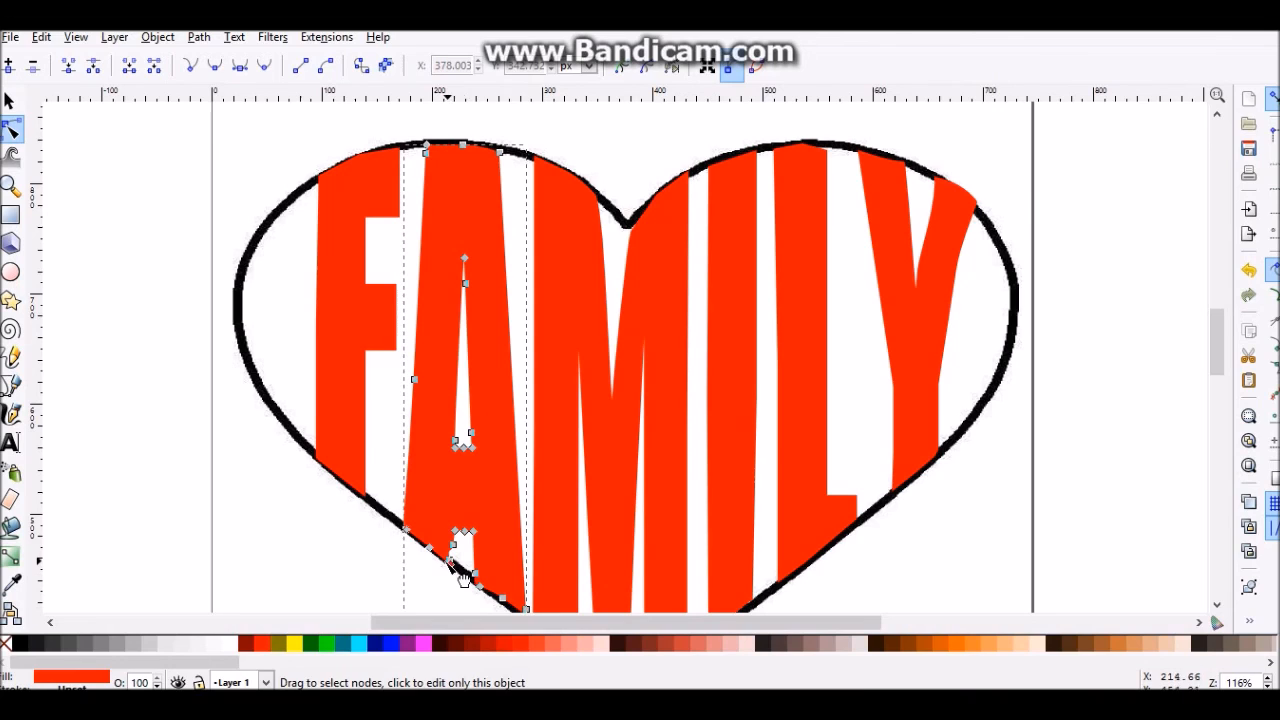
left_click_drag(451, 553, 455, 553)
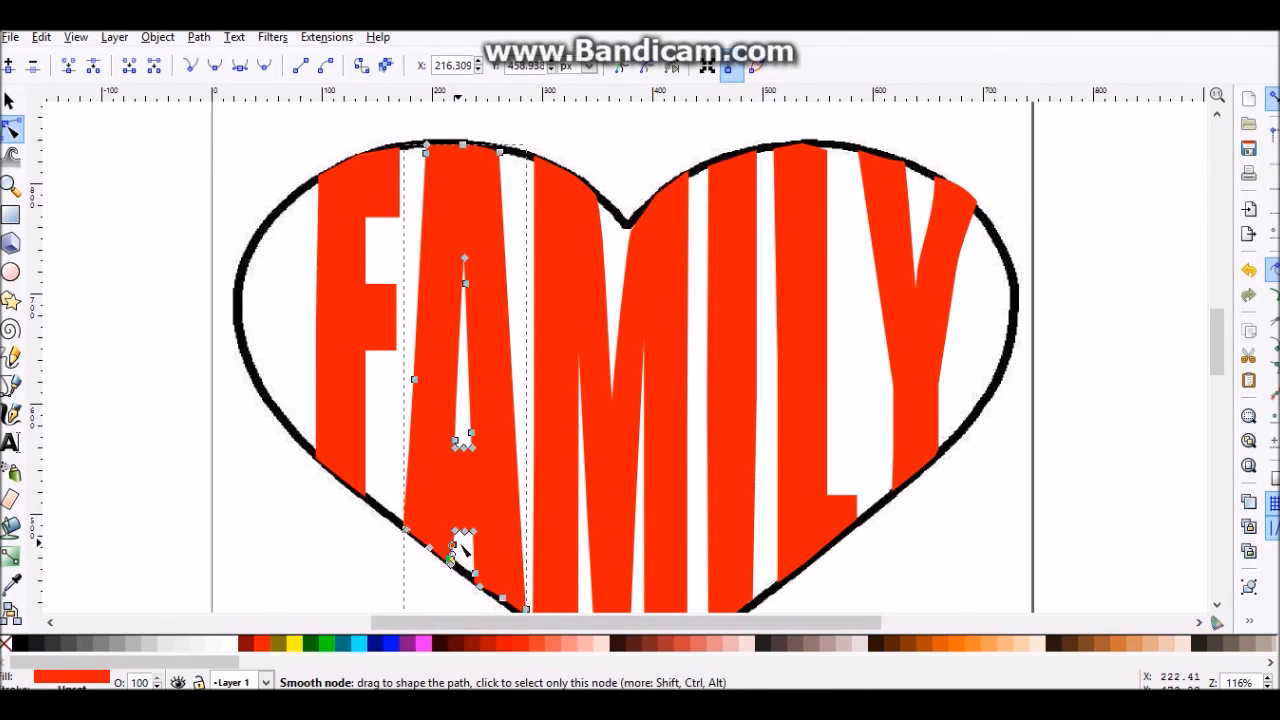
left_click(455, 545)
left_click_drag(454, 547, 454, 545)
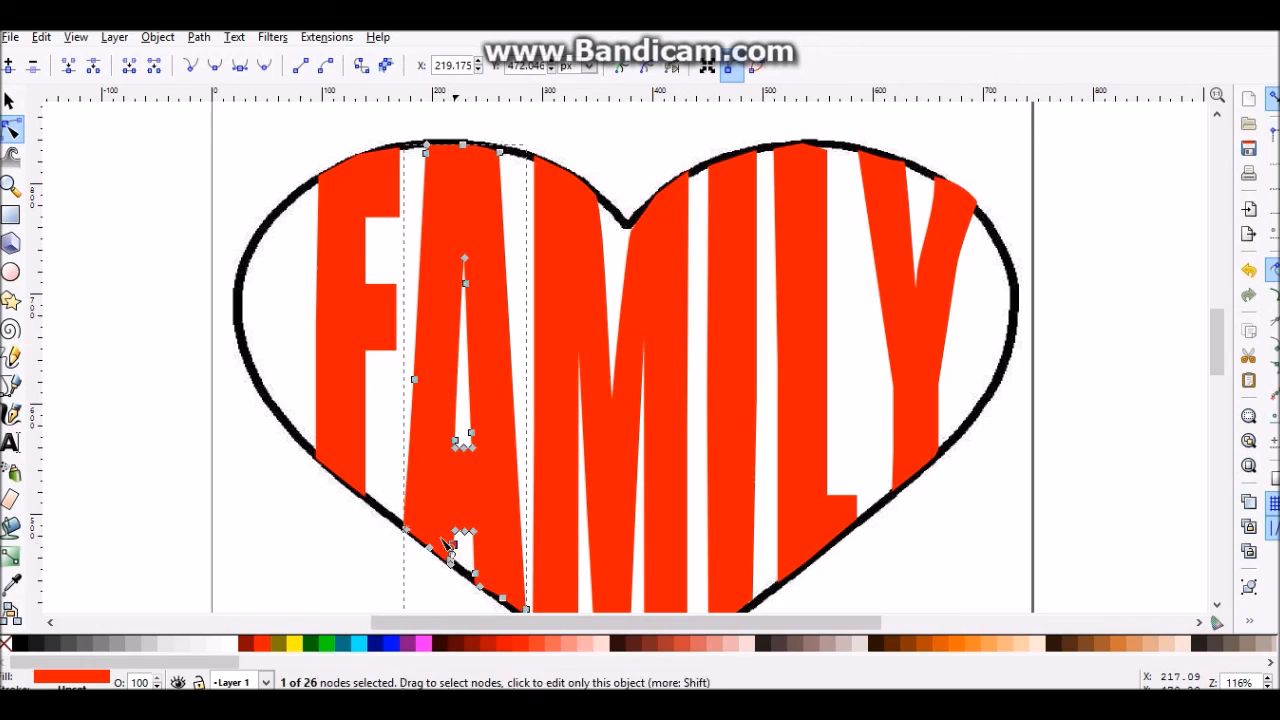
left_click(370, 565)
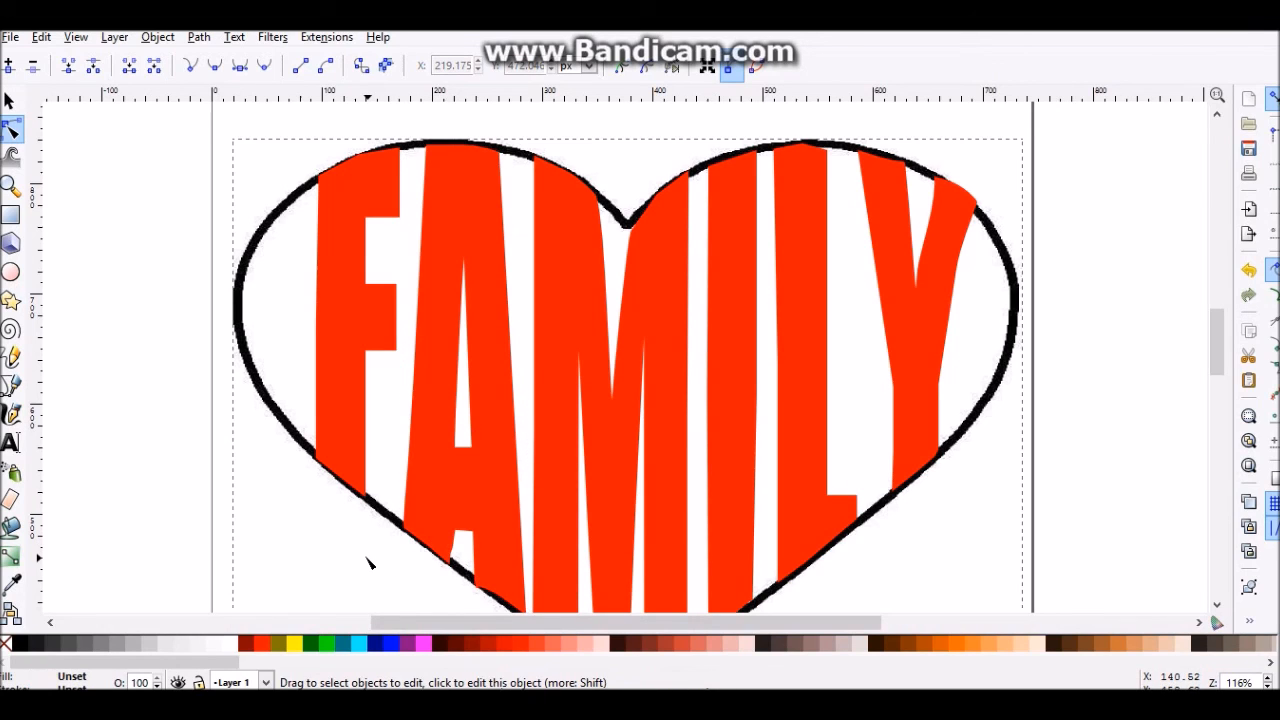
Adjust the node and handle at the inner corner of the A's right foot to follow the heart outline.
scroll(418, 492, "down", 2)
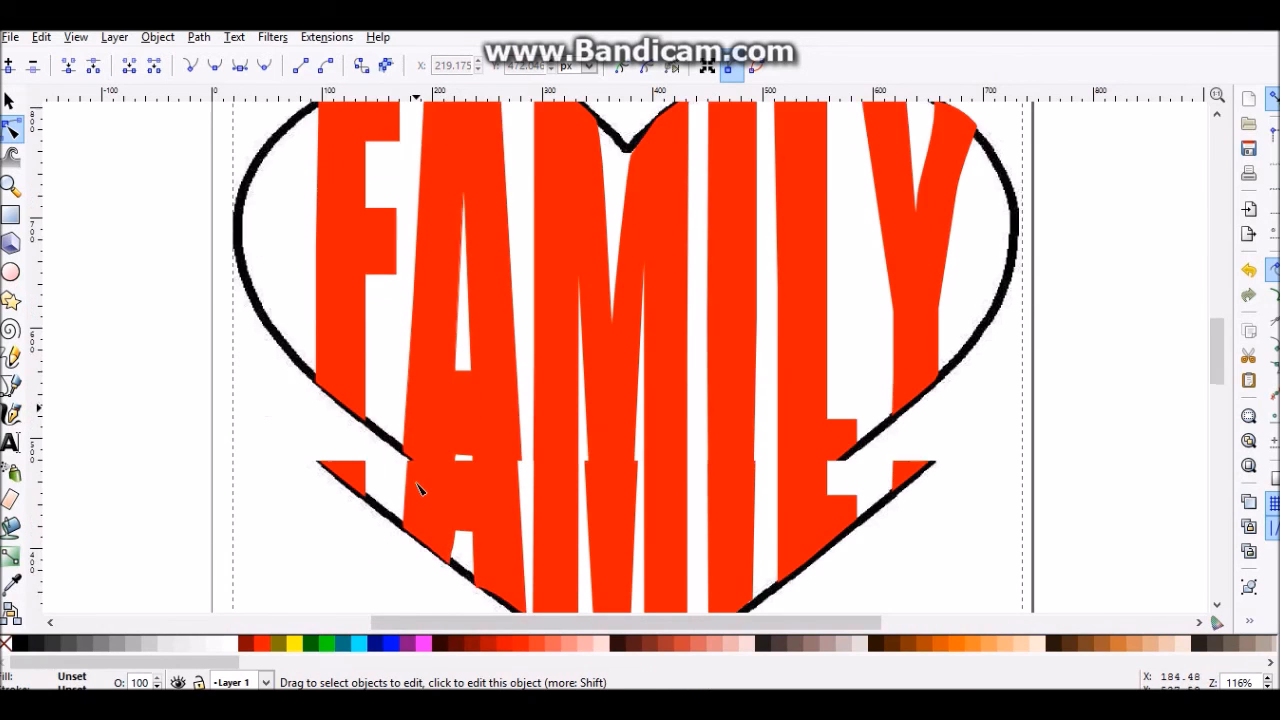
left_click(483, 507)
left_click_drag(480, 509, 475, 505)
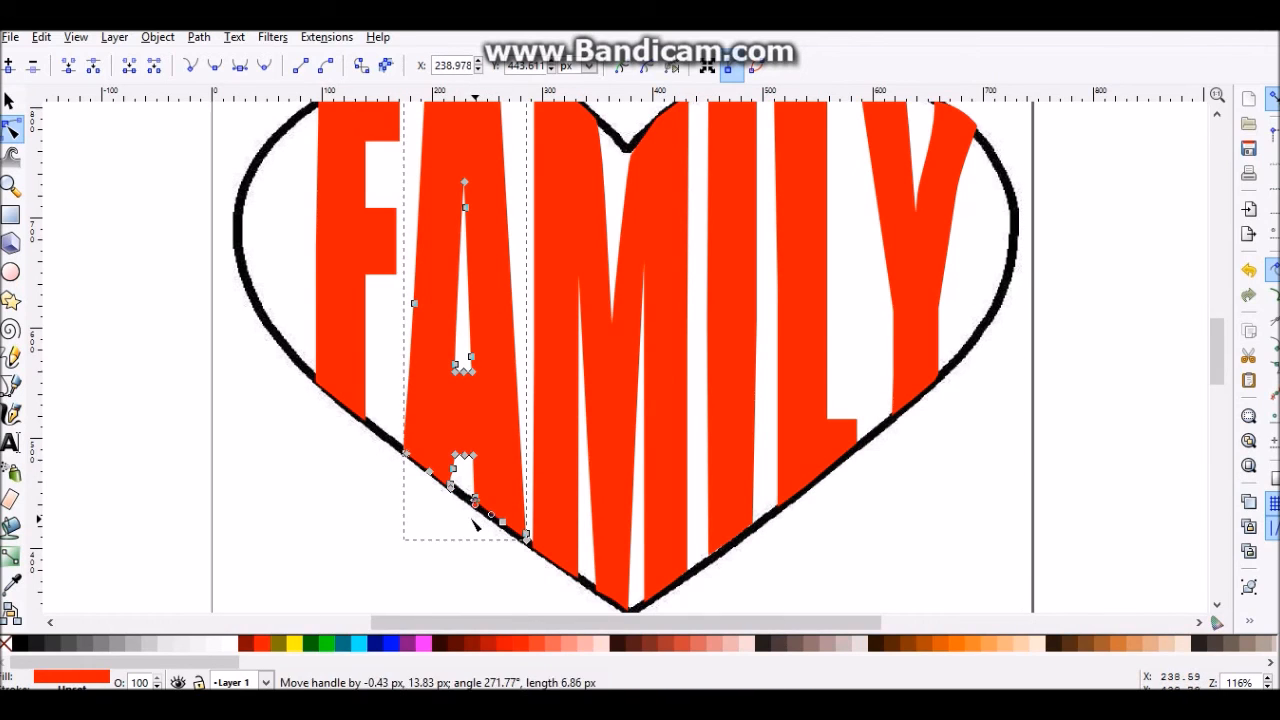
left_click(540, 568)
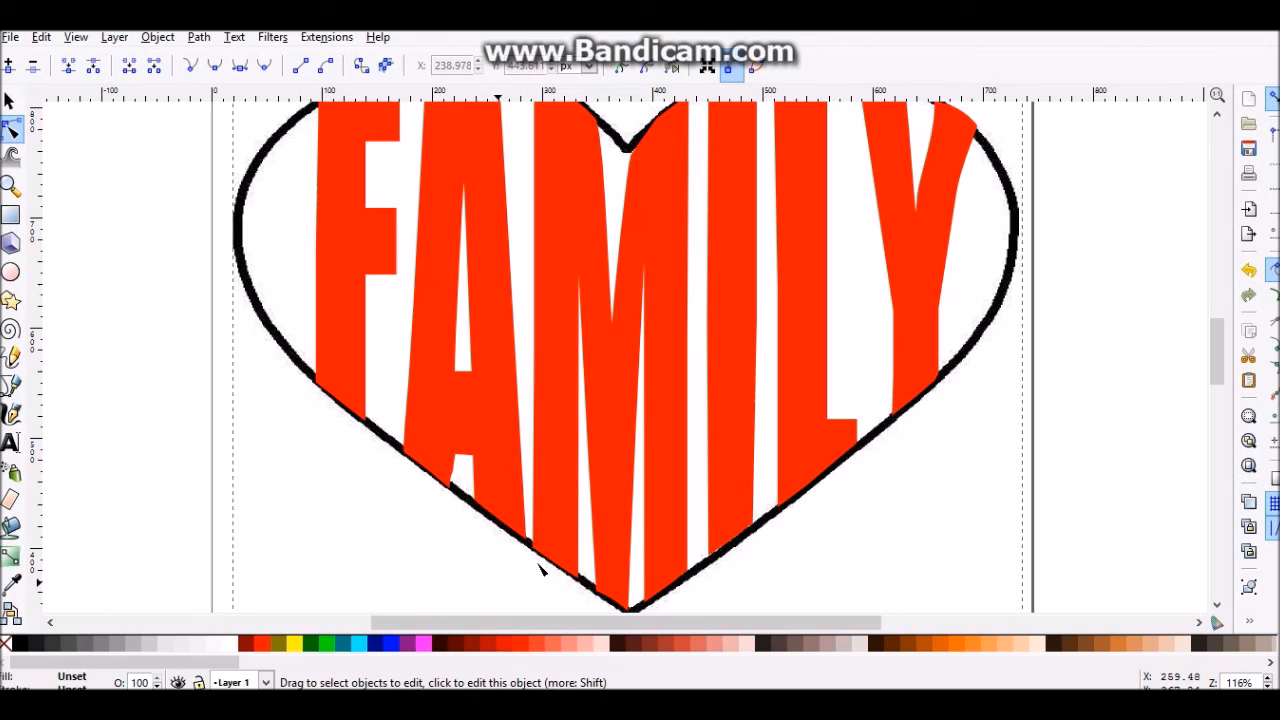
Move the black heart outline image away from the letters and delete it.
left_click(1267, 687)
left_click(1267, 687)
left_click(1267, 687)
left_click(1267, 687)
left_click(1267, 687)
left_click(1267, 687)
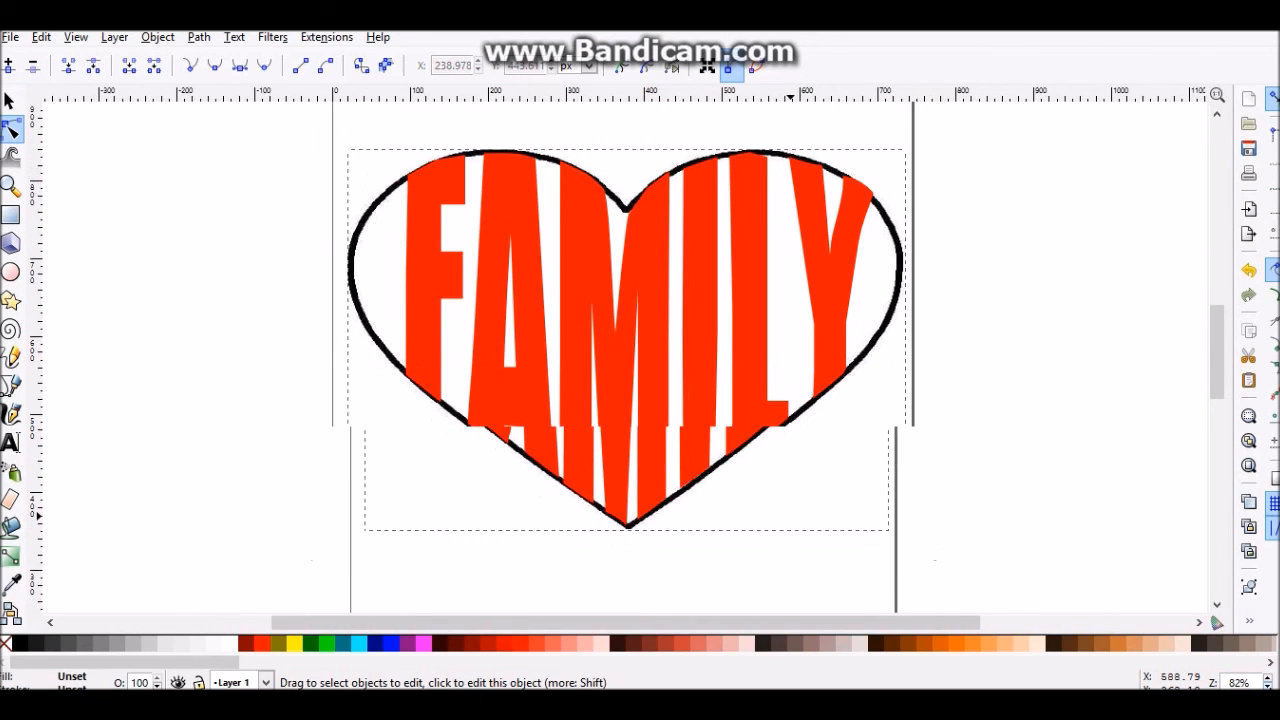
left_click(1267, 687)
left_click(1267, 687)
left_click(1267, 687)
left_click(1267, 687)
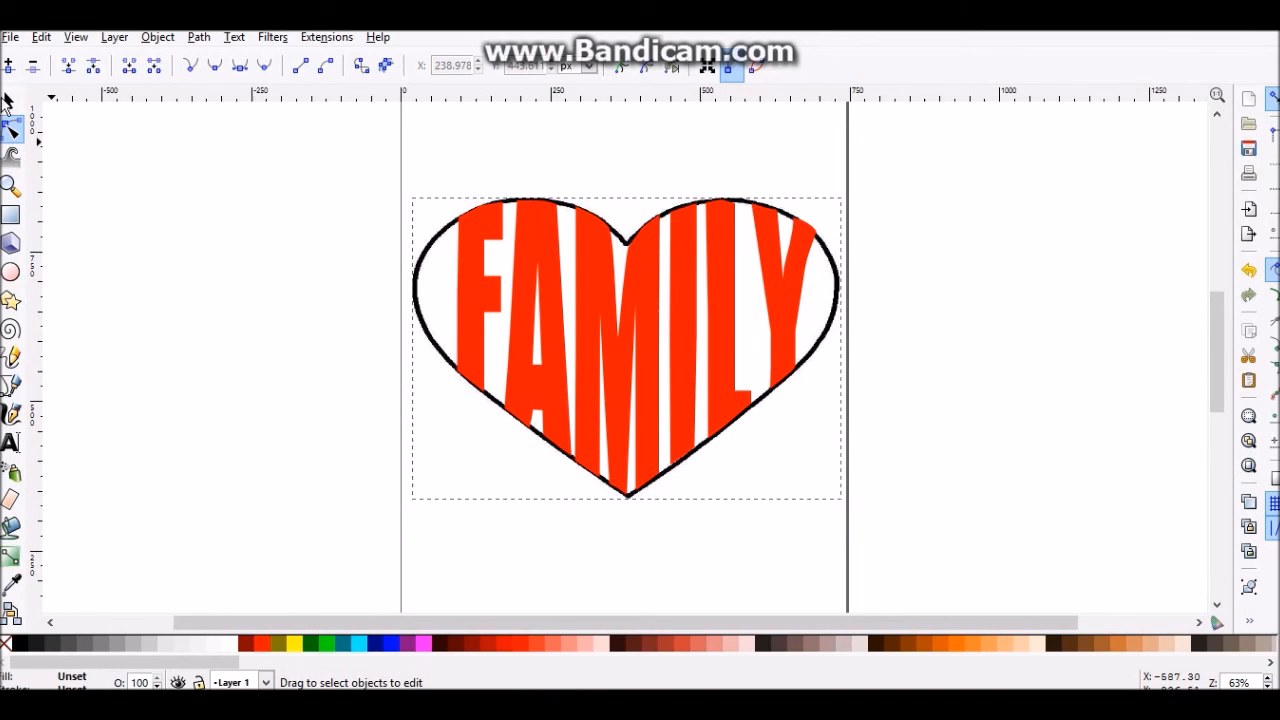
left_click(9, 101)
left_click_drag(426, 383, 68, 474)
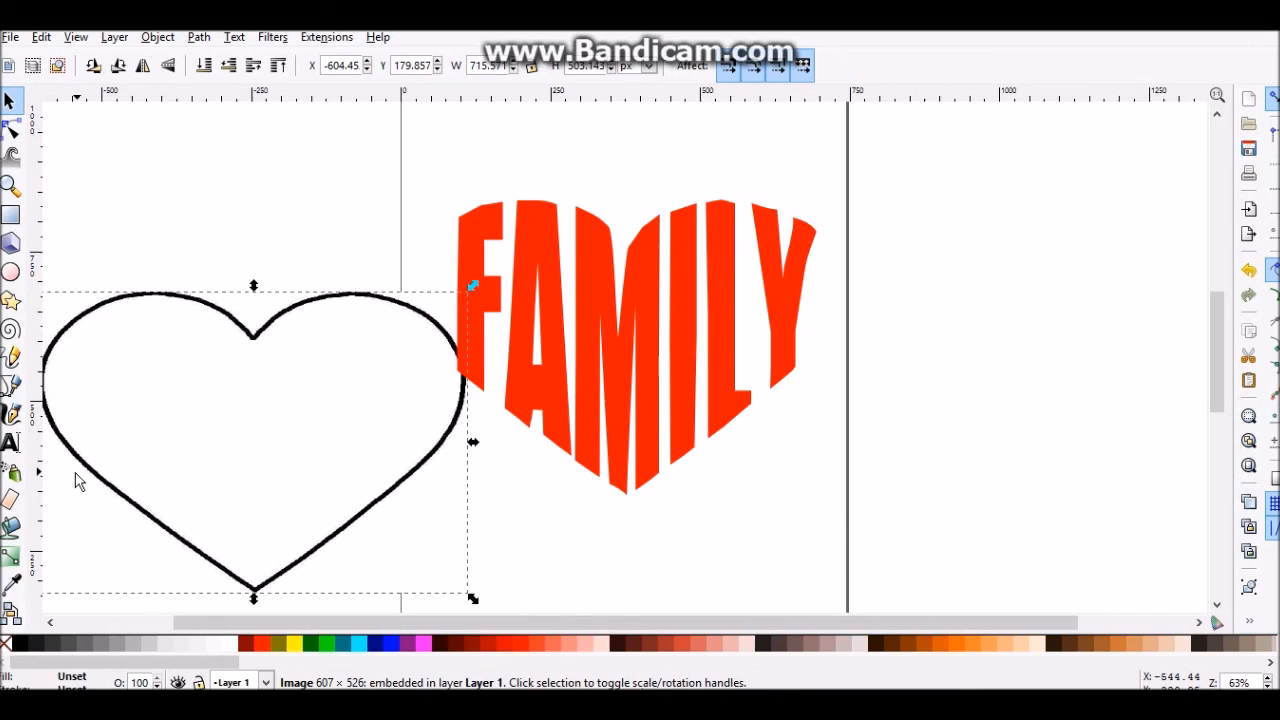
key("Delete")
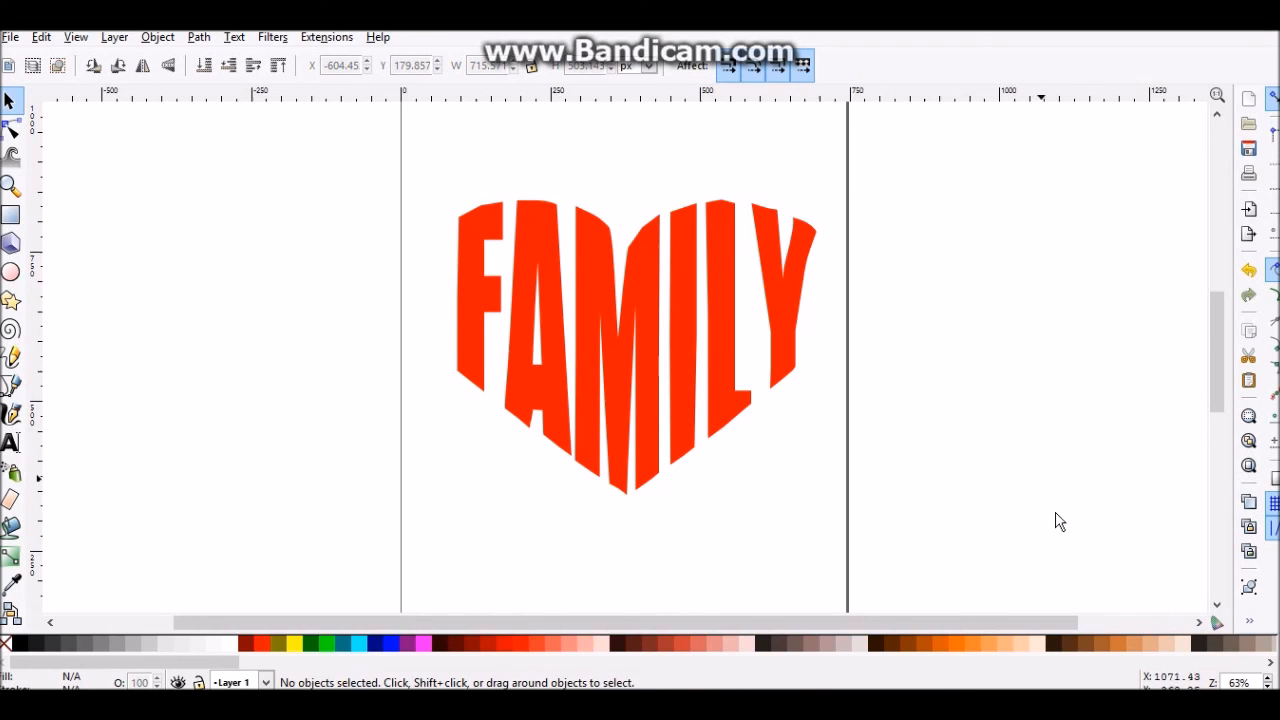